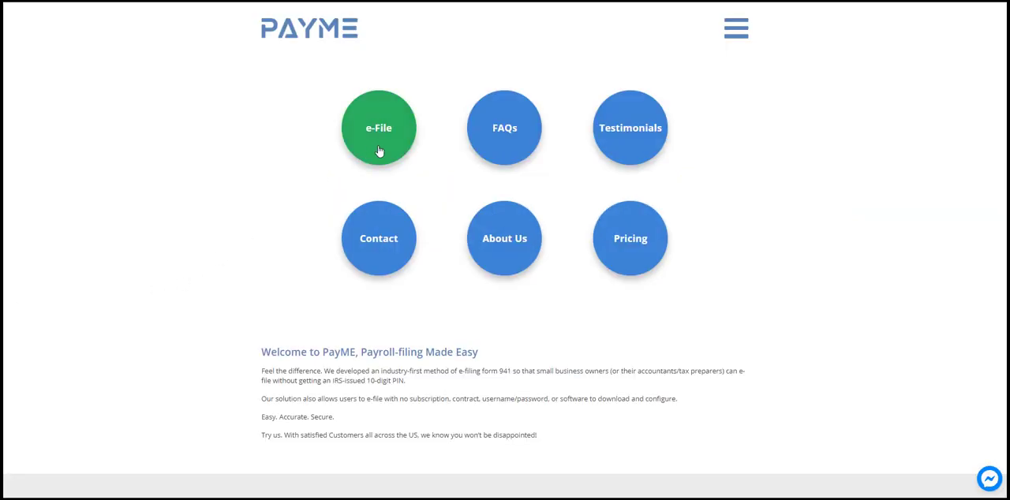
# Open the e-file page for Form 941 and choose its From Q2 2020 version.
pyautogui.click(378, 150)
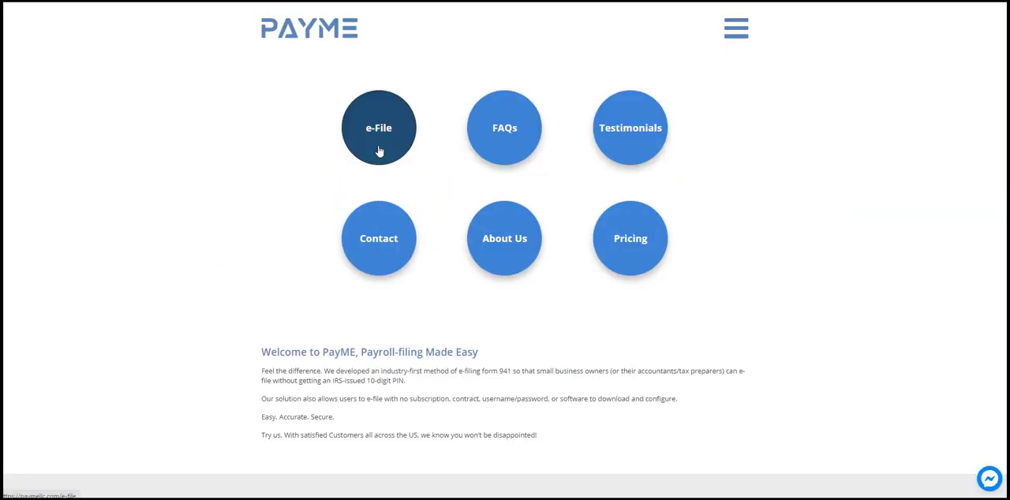
pyautogui.click(378, 155)
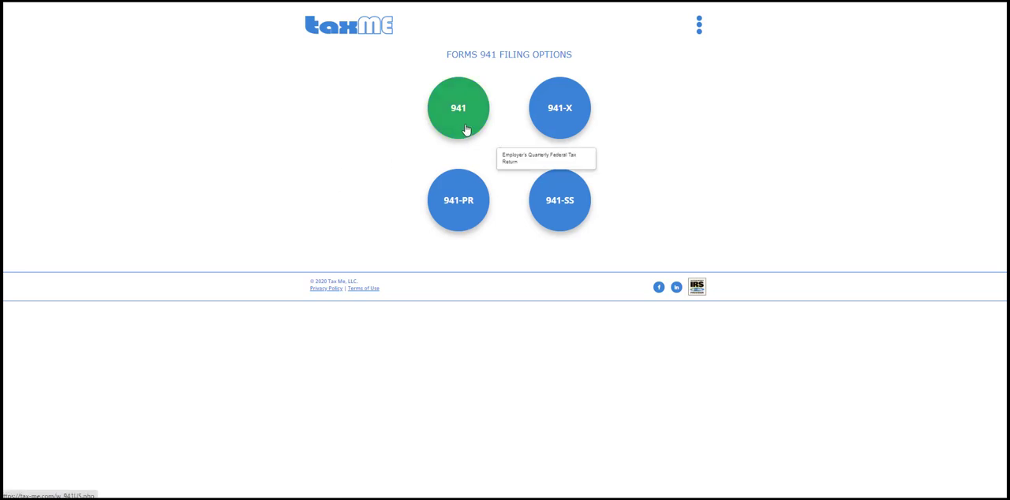
pyautogui.click(465, 129)
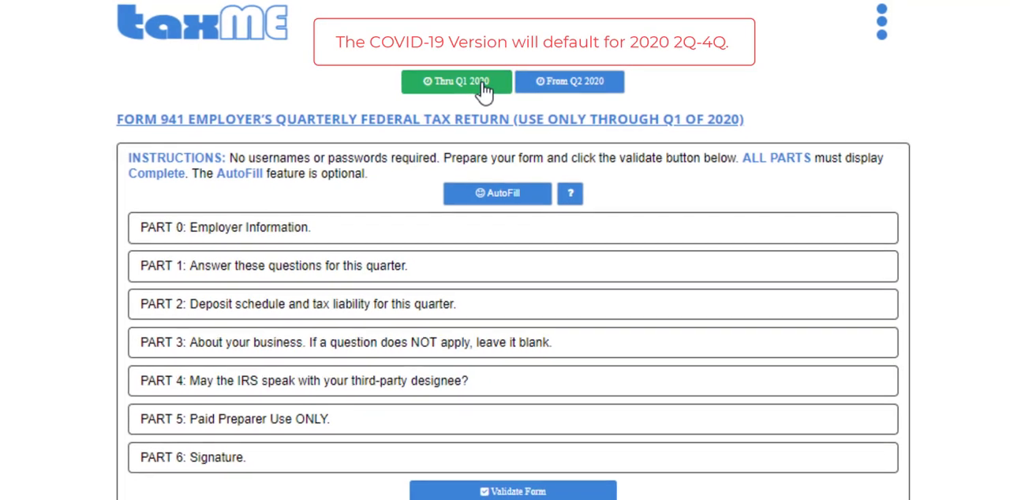
pyautogui.click(527, 68)
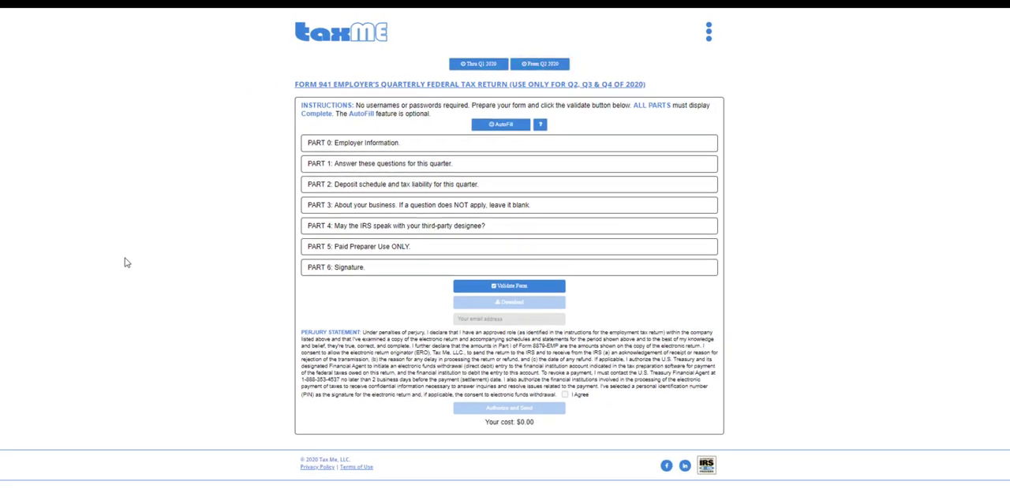
# Look over the fields of Part 0 and Part 1 and the validation and submission area of the online Form 941.
pyautogui.click(372, 145)
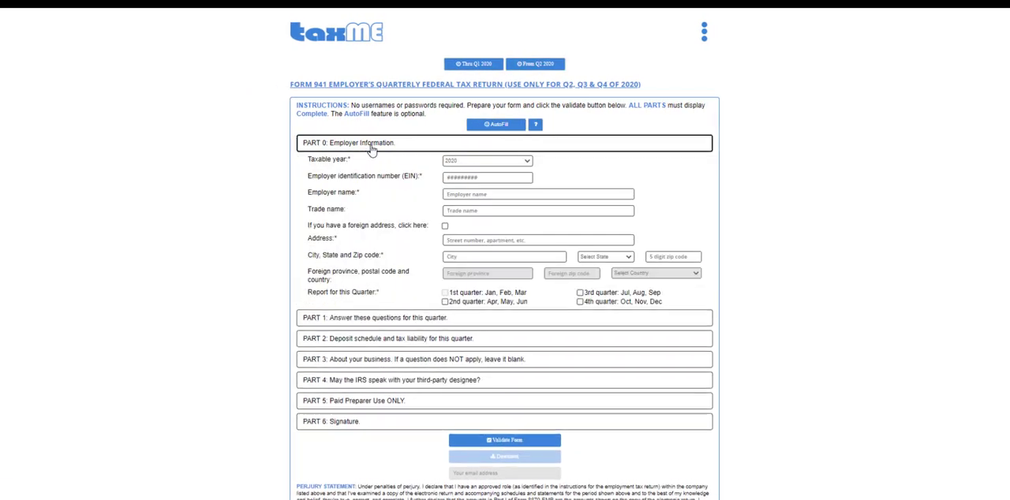
pyautogui.click(373, 146)
pyautogui.click(372, 166)
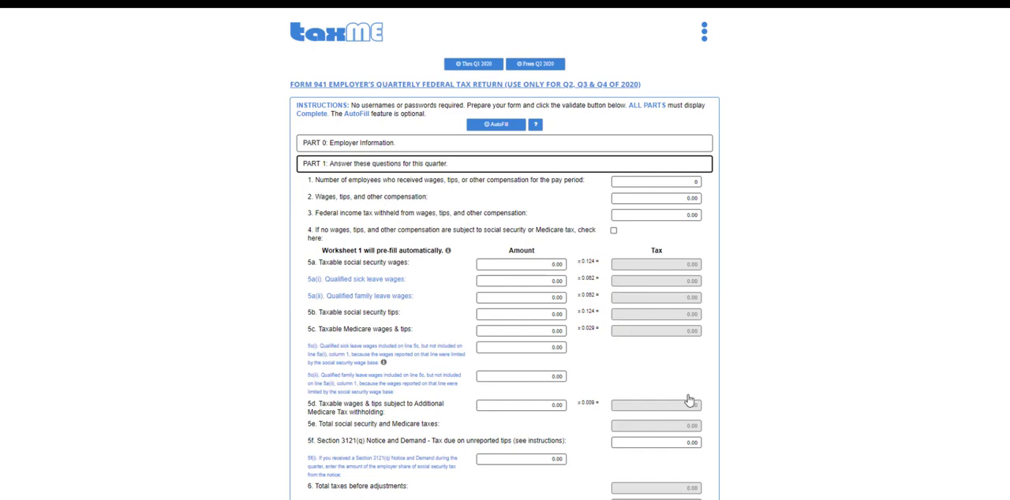
pyautogui.scroll(-3, 687, 398)
pyautogui.scroll(-3, 693, 392)
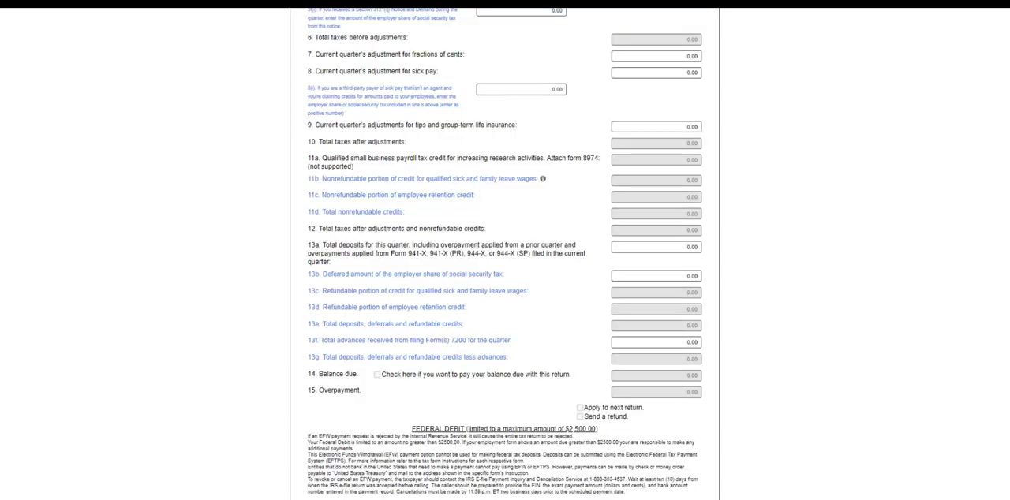
pyautogui.scroll(4, 801, 497)
pyautogui.scroll(-7, 801, 497)
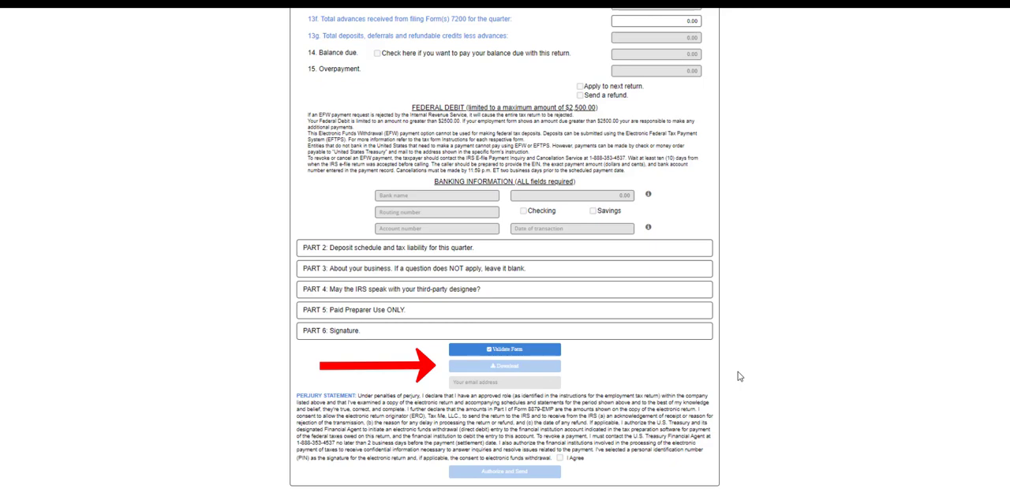
pyautogui.scroll(15, 738, 377)
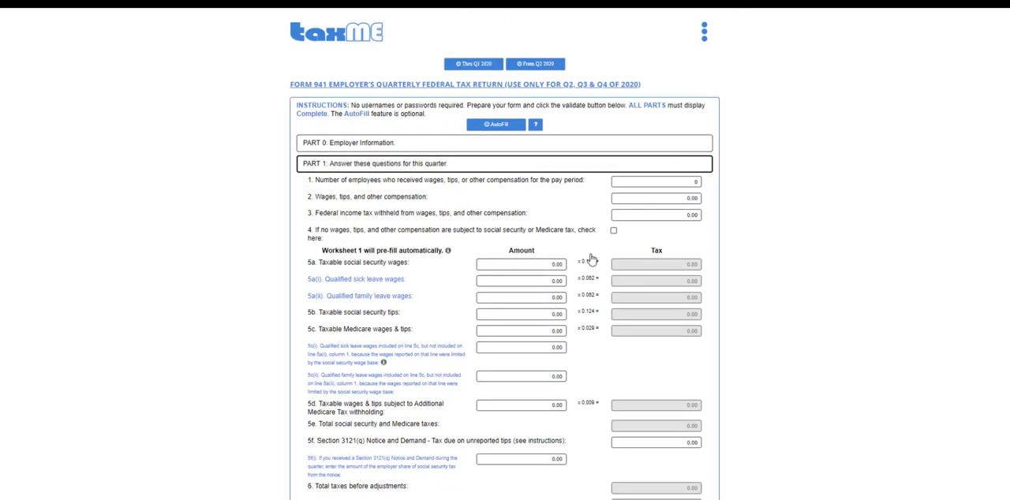
pyautogui.click(513, 167)
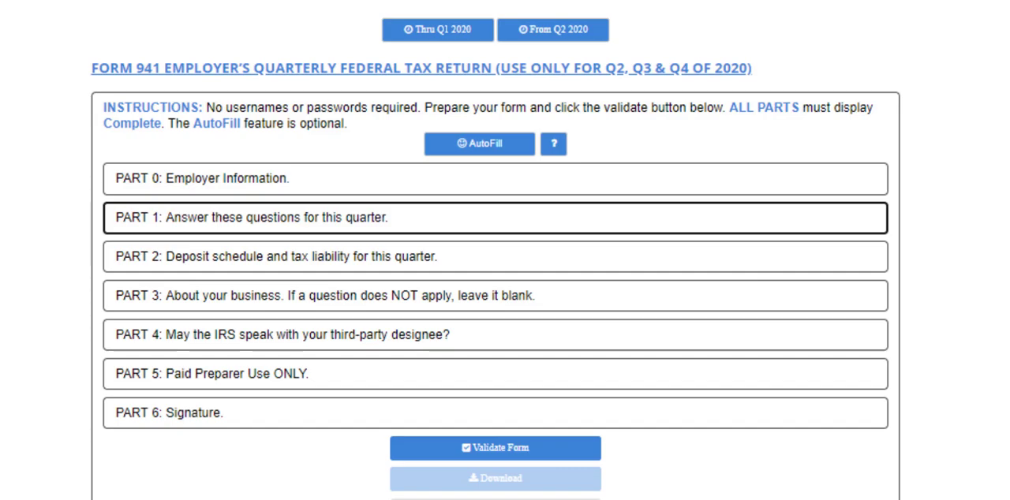
# Expand Part 0, view the Form 944 PDF for comparison, and look through all pages of the Form 941 PDF.
pyautogui.click(223, 188)
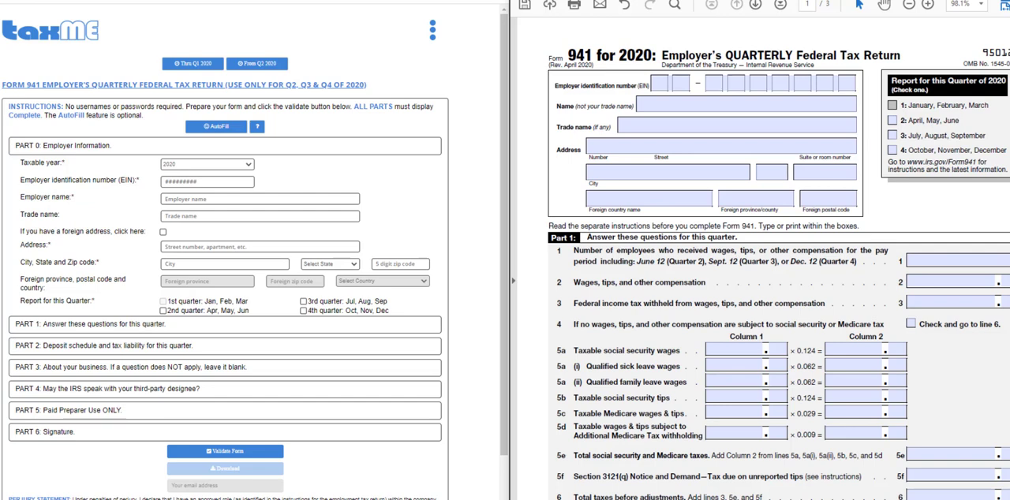
pyautogui.hotkey('ctrl', 'Tab')
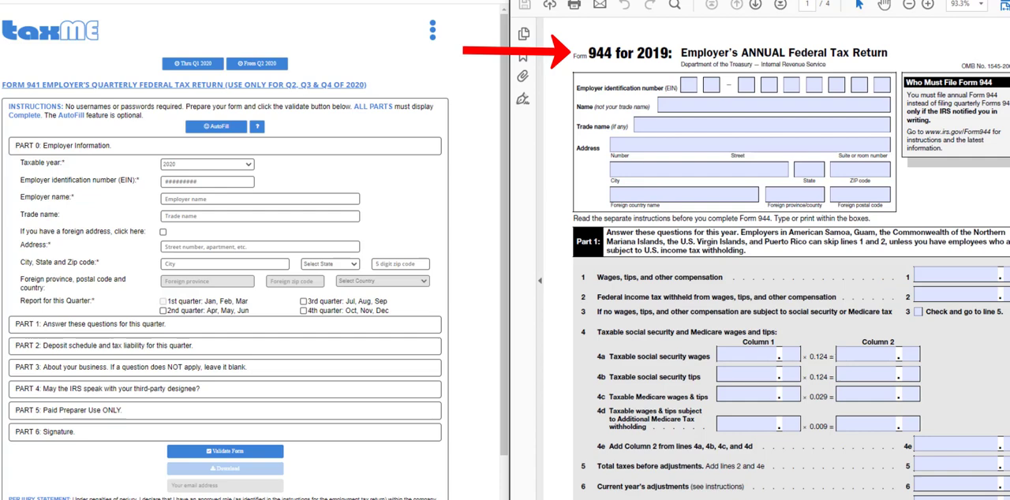
pyautogui.hotkey('ctrl', 'Tab')
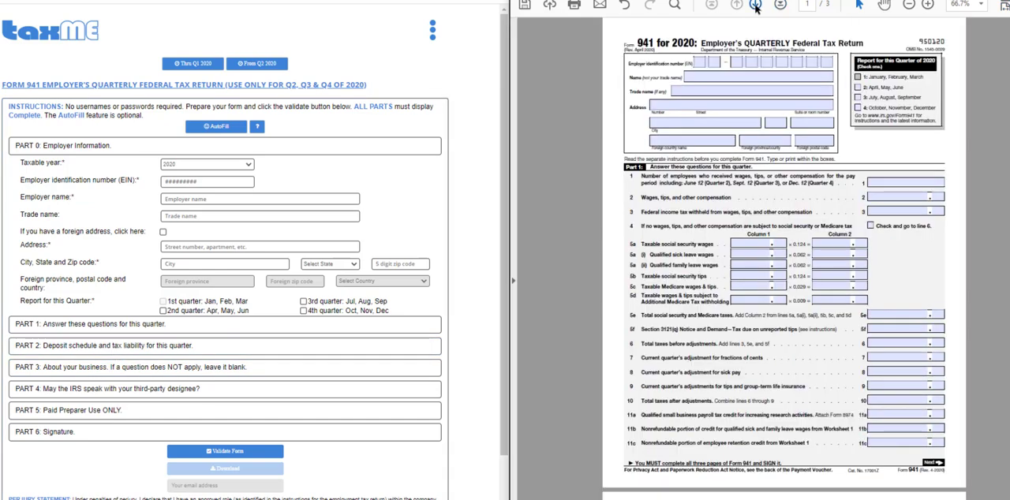
pyautogui.click(754, 6)
pyautogui.click(754, 5)
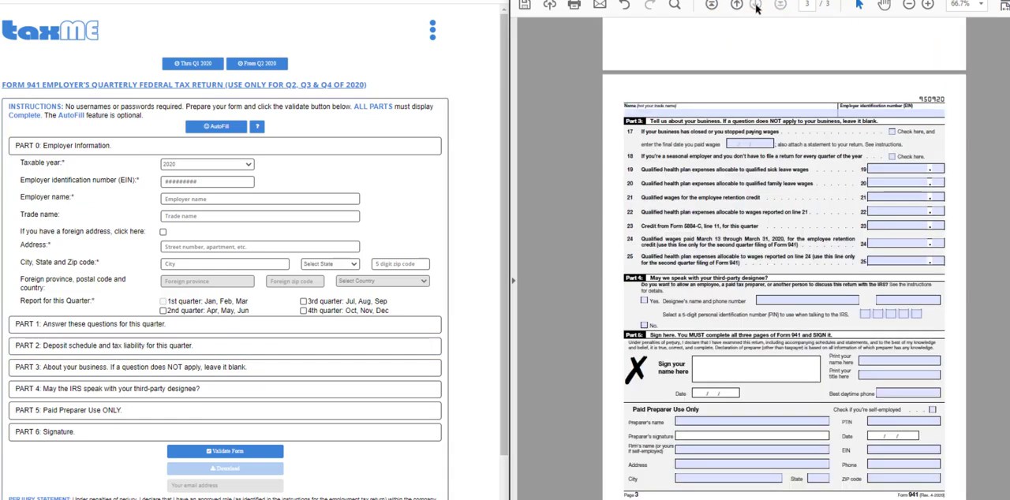
pyautogui.click(737, 6)
pyautogui.click(737, 5)
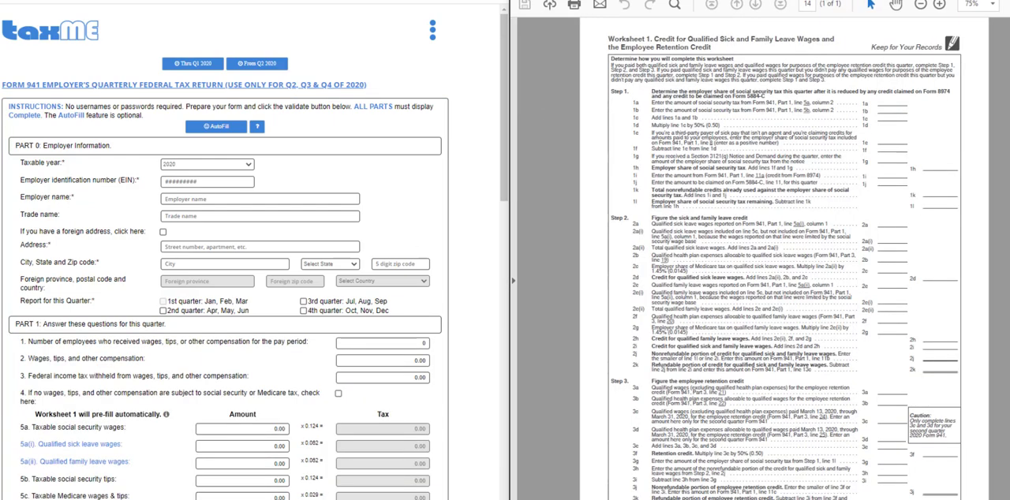
# Review the COVID-19 related lines of Part 1 and Part 3 in the web form against the Worksheet 1 PDF.
pyautogui.scroll(-15, 126, 411)
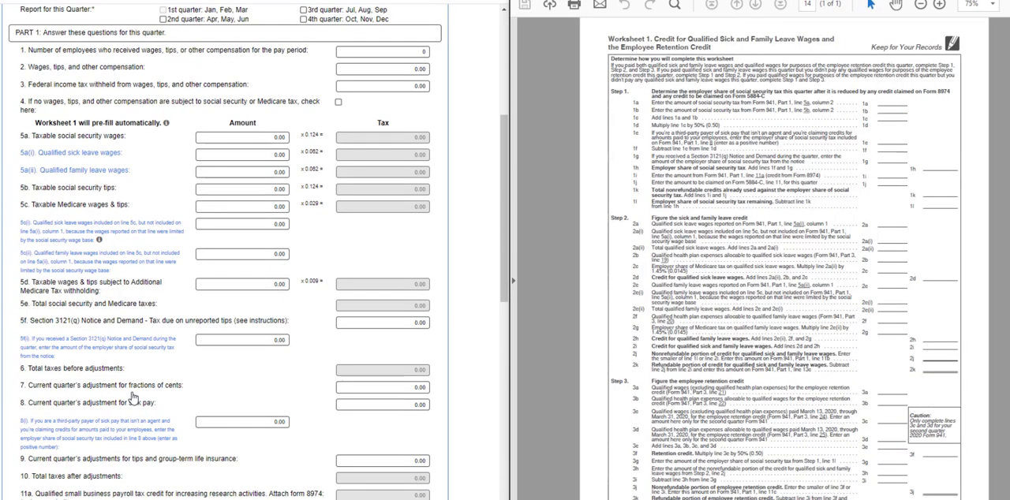
pyautogui.scroll(-3, 134, 399)
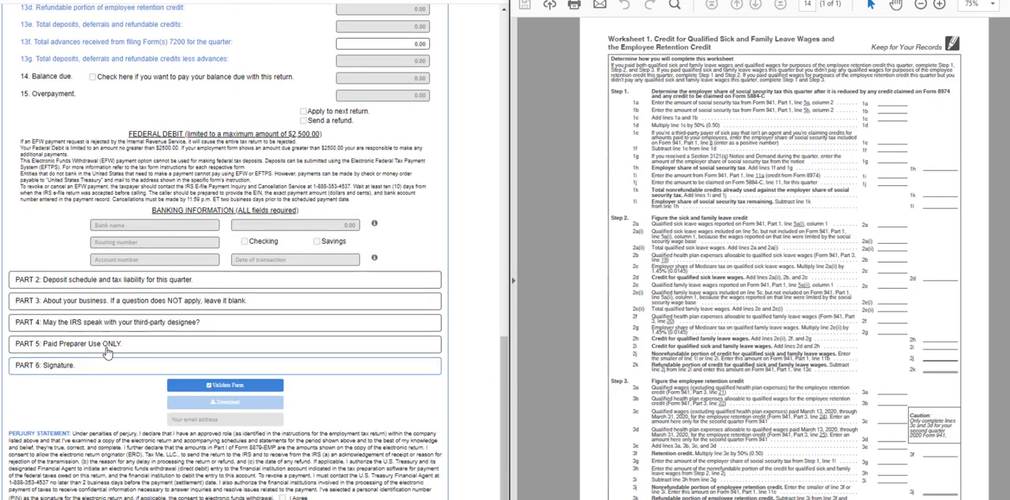
pyautogui.click(110, 308)
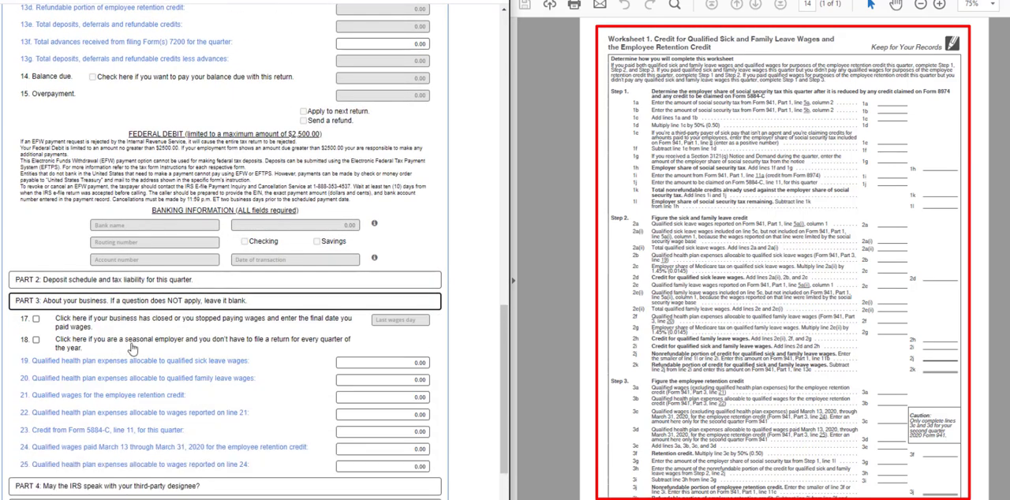
pyautogui.scroll(1, 131, 349)
pyautogui.scroll(3, 133, 348)
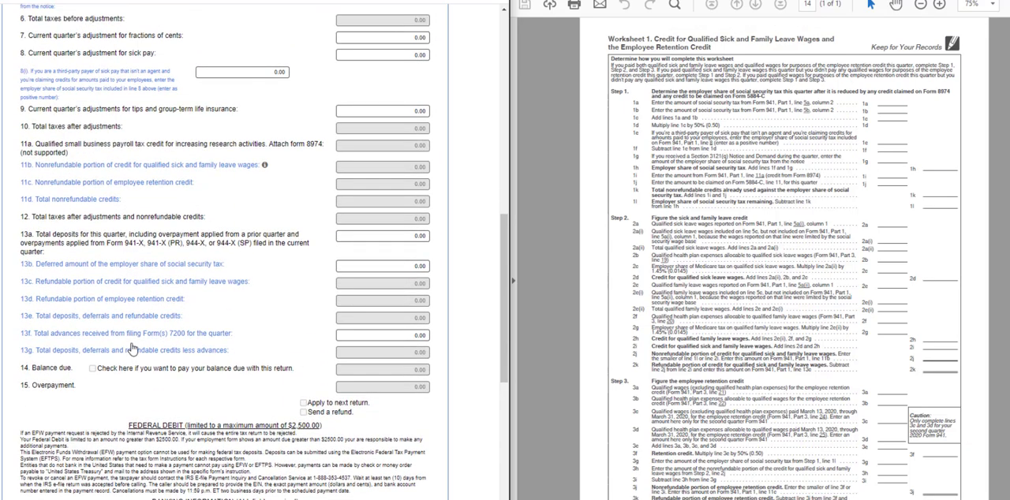
pyautogui.scroll(-6, 132, 349)
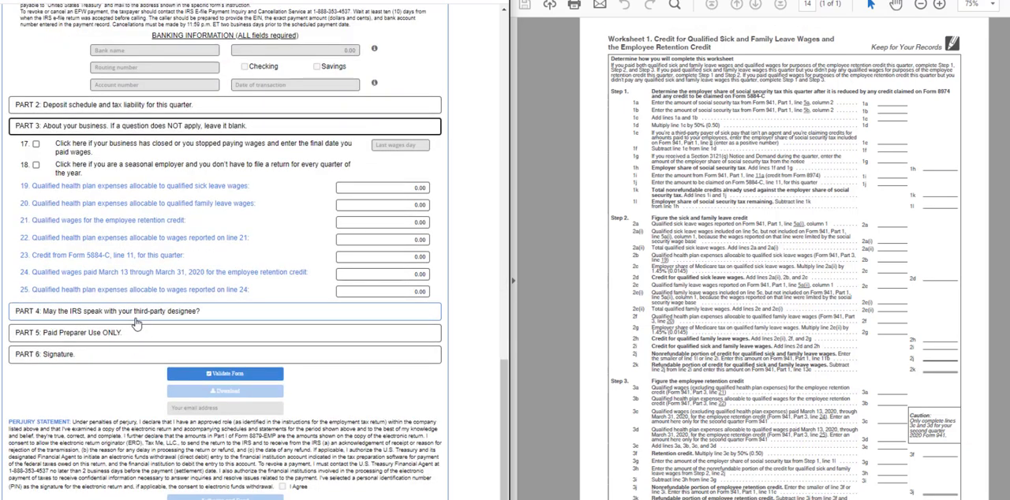
pyautogui.scroll(6, 318, 303)
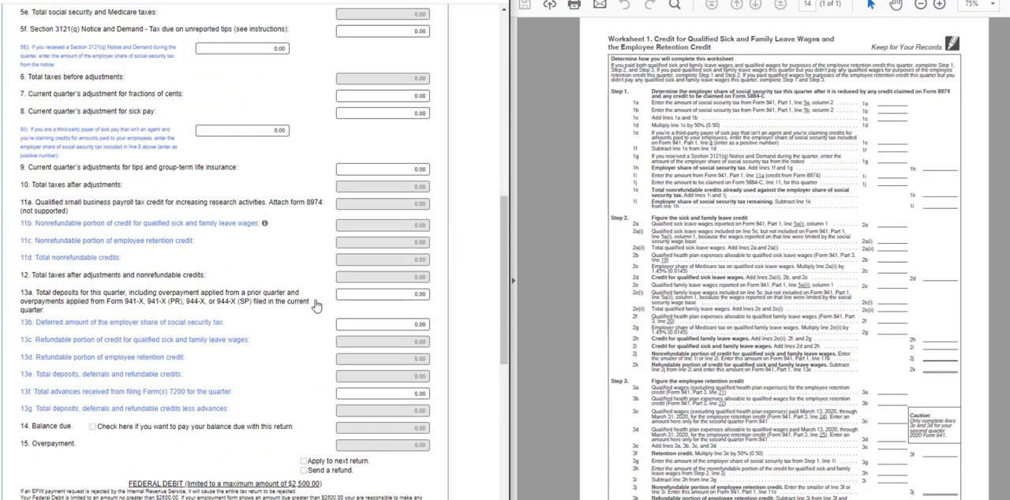
pyautogui.scroll(7, 316, 305)
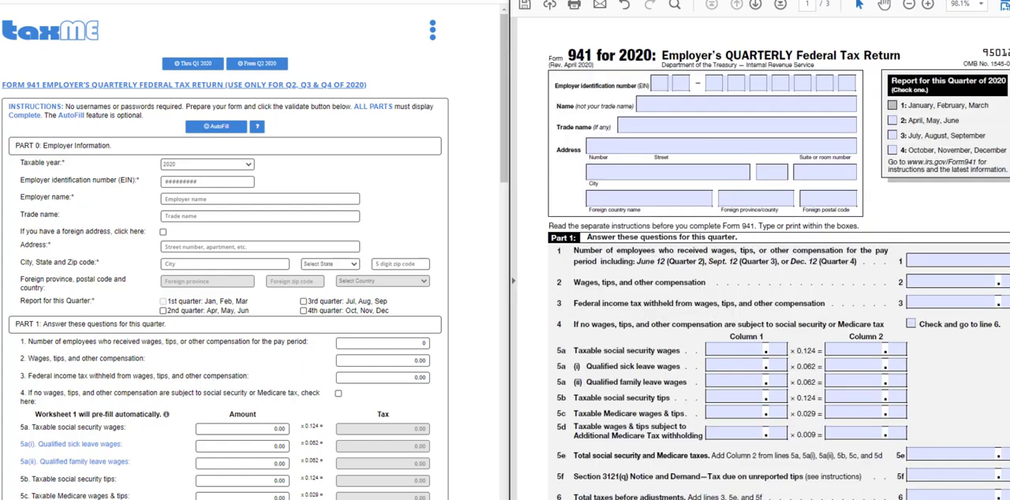
# Mark the 2nd quarter (April, May, June) as the reporting quarter in both the web form and the Form 941 PDF.
pyautogui.click(163, 232)
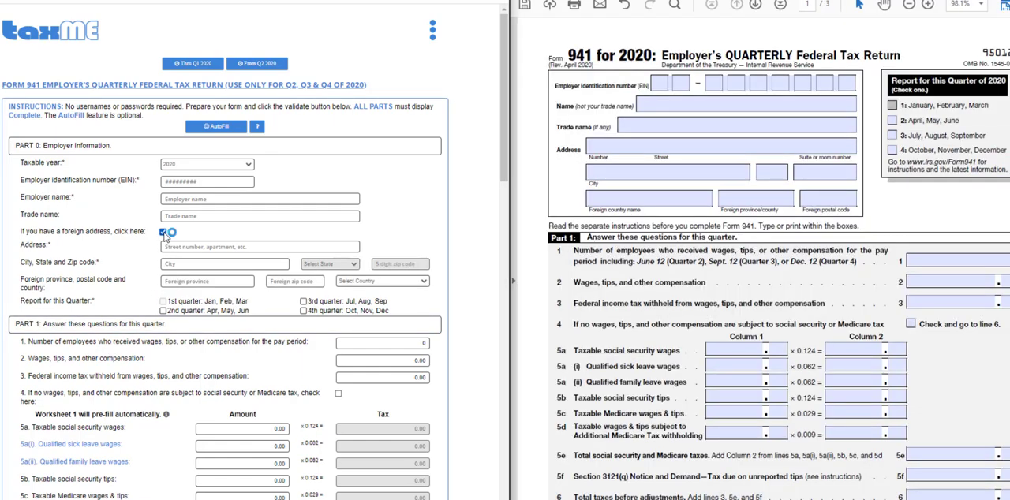
pyautogui.click(164, 233)
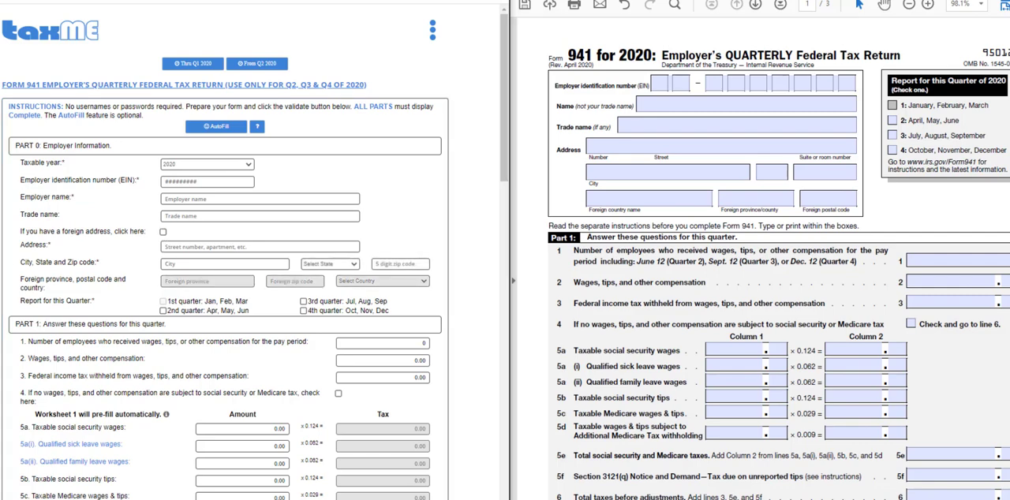
pyautogui.click(163, 311)
pyautogui.click(892, 120)
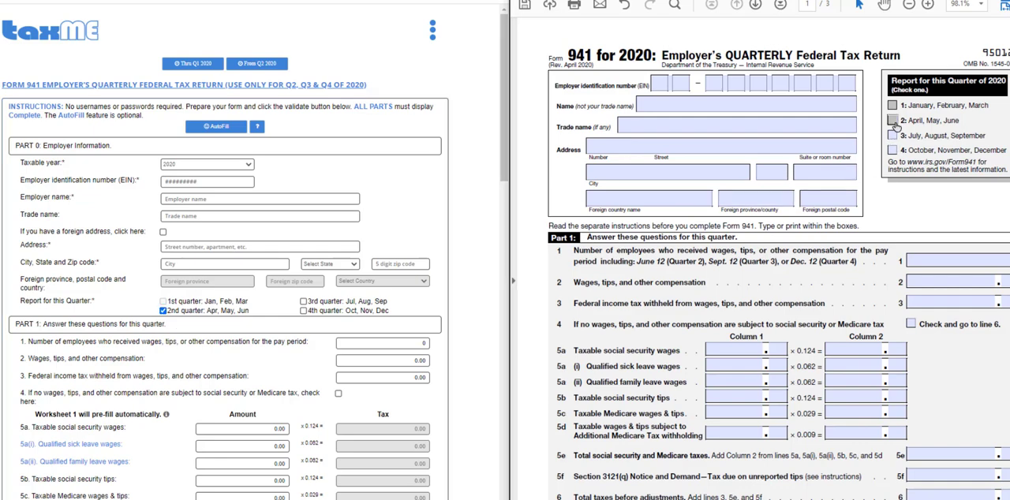
# Enter the nine-digit employer identification number in Part 0 of the web form.
pyautogui.click(207, 180)
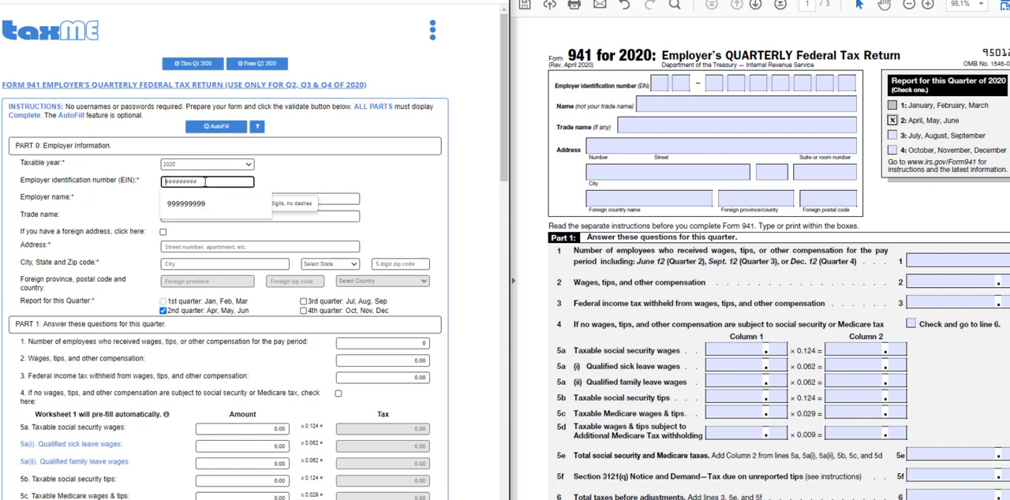
pyautogui.write('123456')
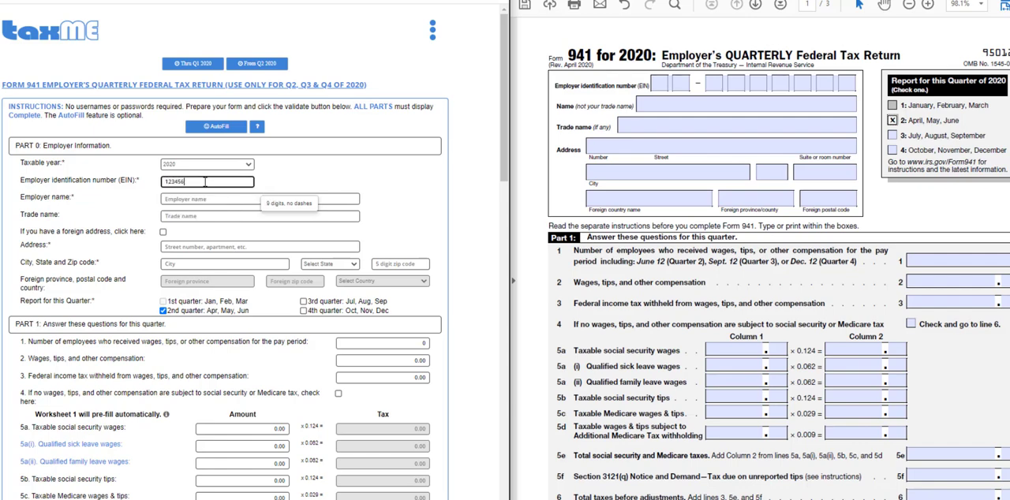
pyautogui.write('789')
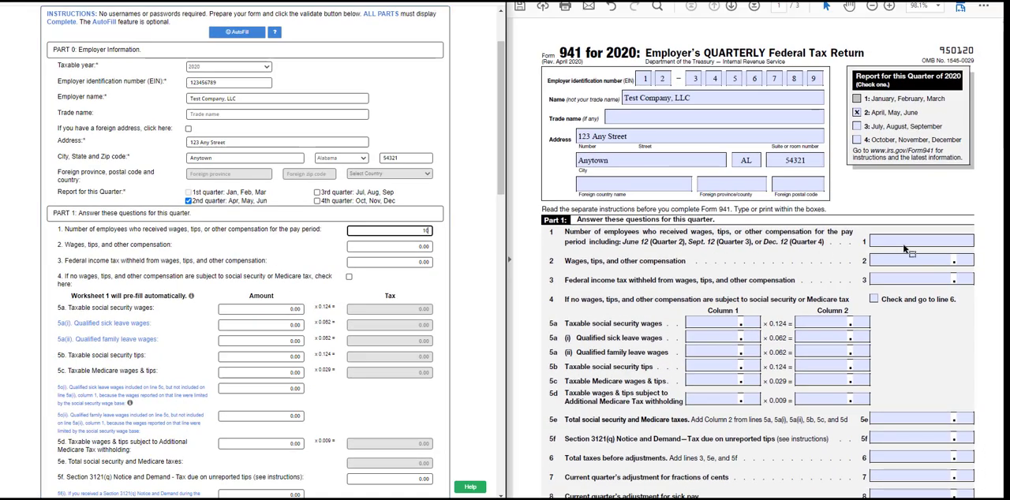
# Enter 10 as the number of employees on line 1 of the Form 941 PDF.
pyautogui.click(918, 240)
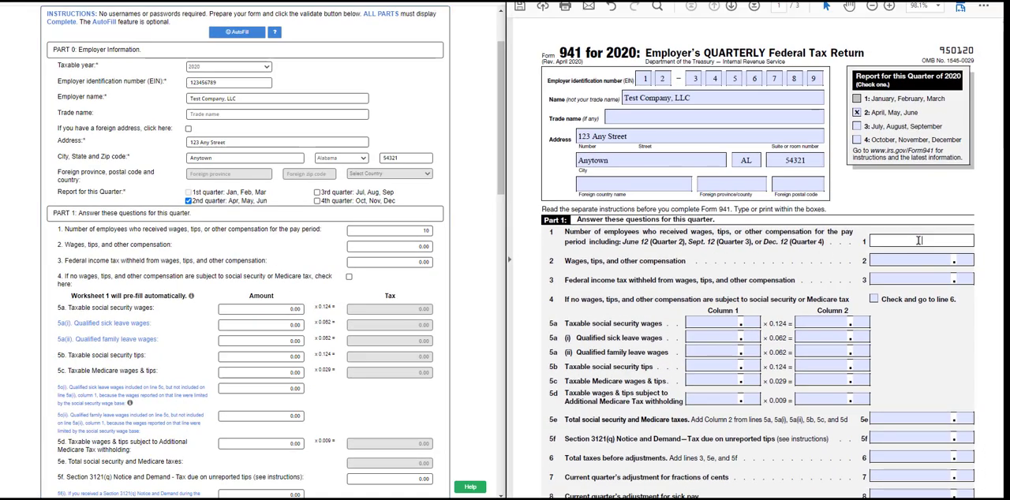
pyautogui.write('10')
pyautogui.click(941, 338)
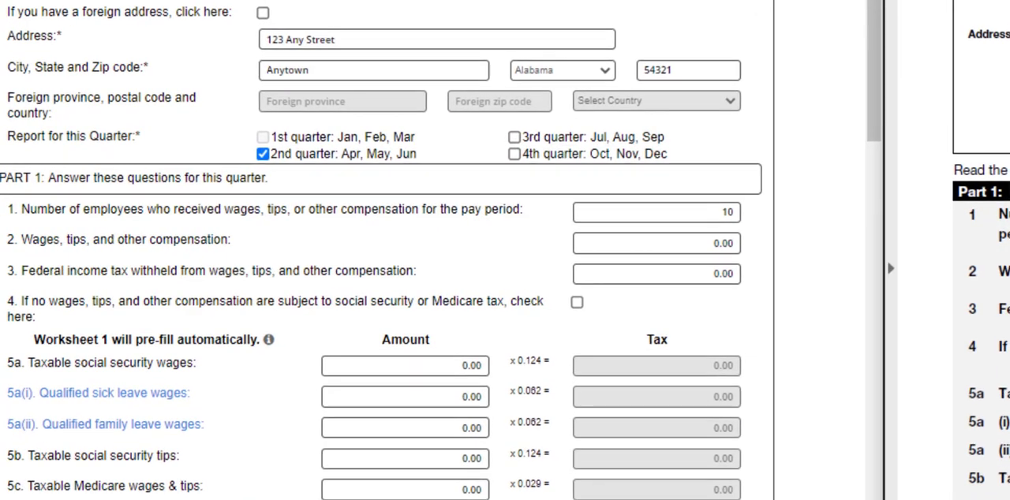
# Set line 2, wages, tips, and other compensation, to 105000 in the web form.
pyautogui.click(694, 244)
pyautogui.write('105')
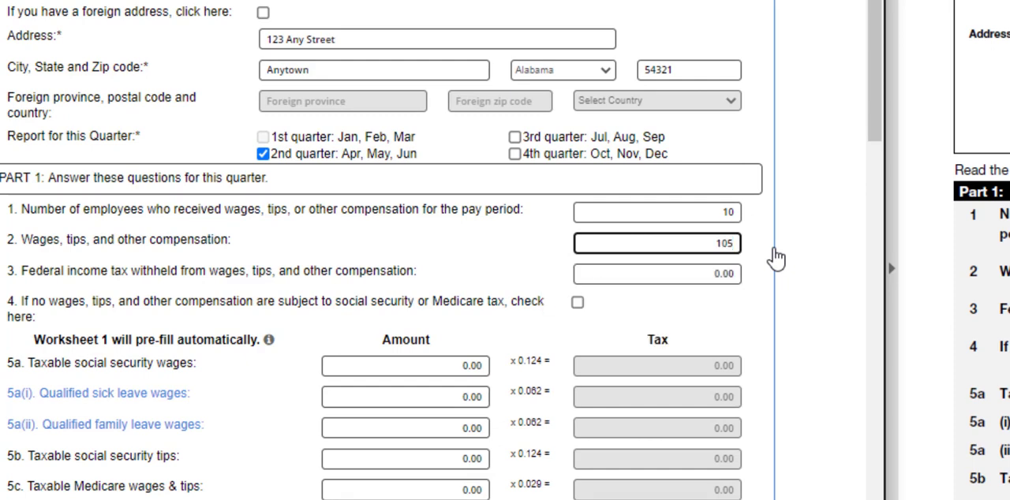
pyautogui.write('000')
pyautogui.click(761, 261)
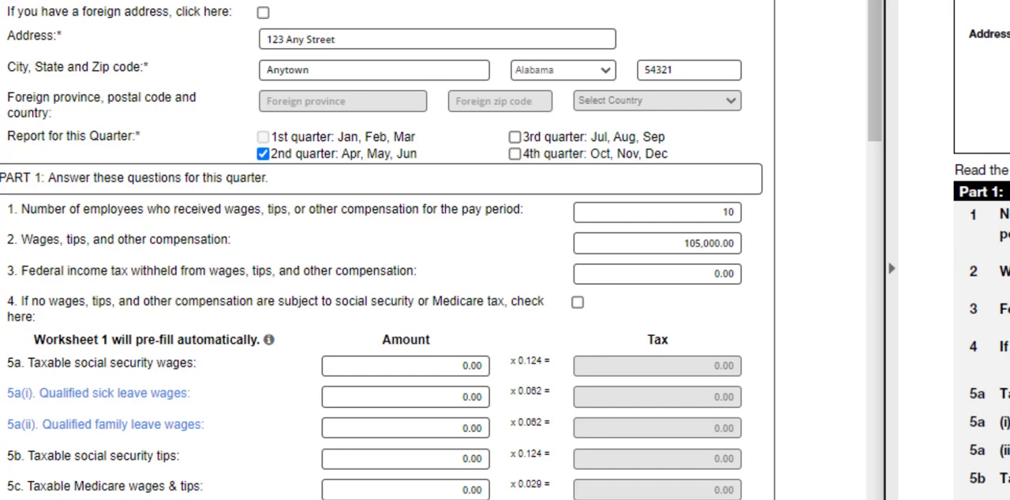
# Set line 3, federal income tax withheld, to 30000.01 in the web form.
pyautogui.click(699, 274)
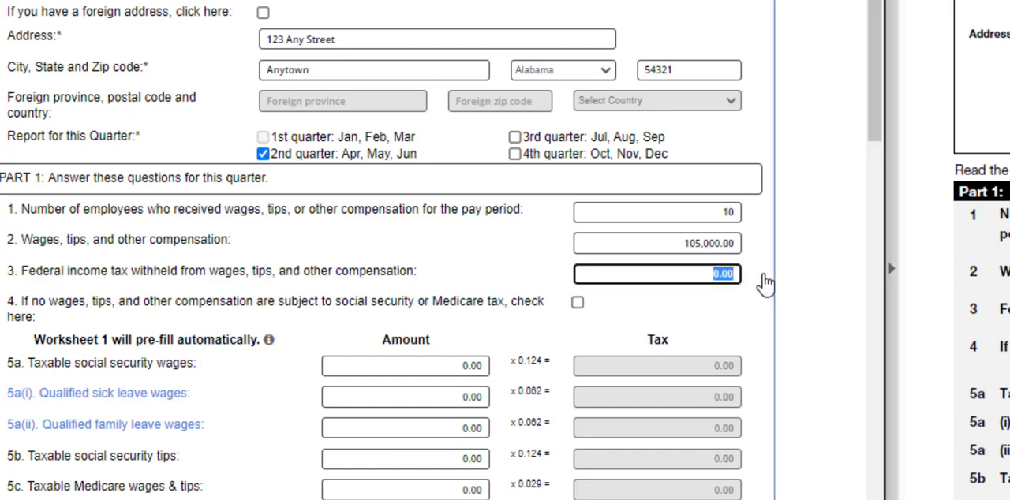
pyautogui.press('BackSpace')
pyautogui.write('30000.01')
pyautogui.click(765, 282)
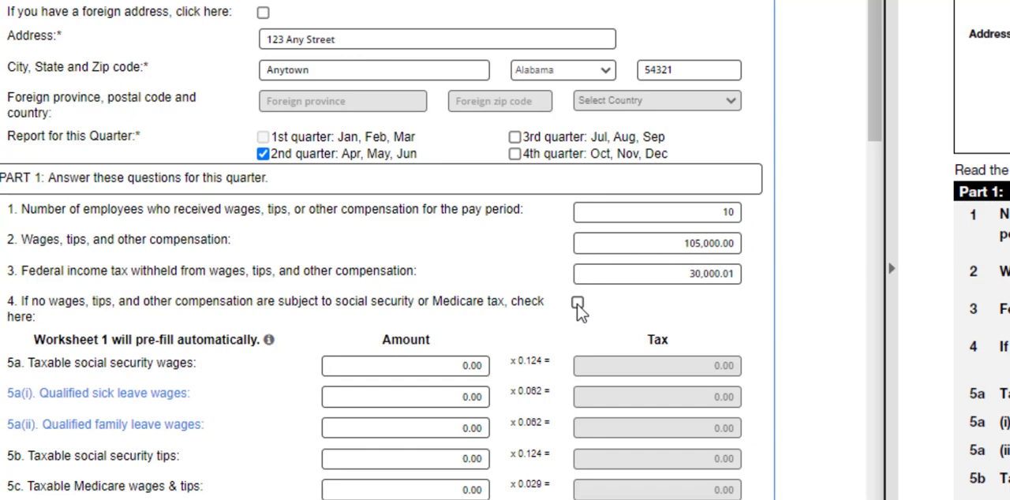
# Tick and clear the line 4 box for wages not subject to social security or Medicare tax in the web form and PDF.
pyautogui.click(577, 305)
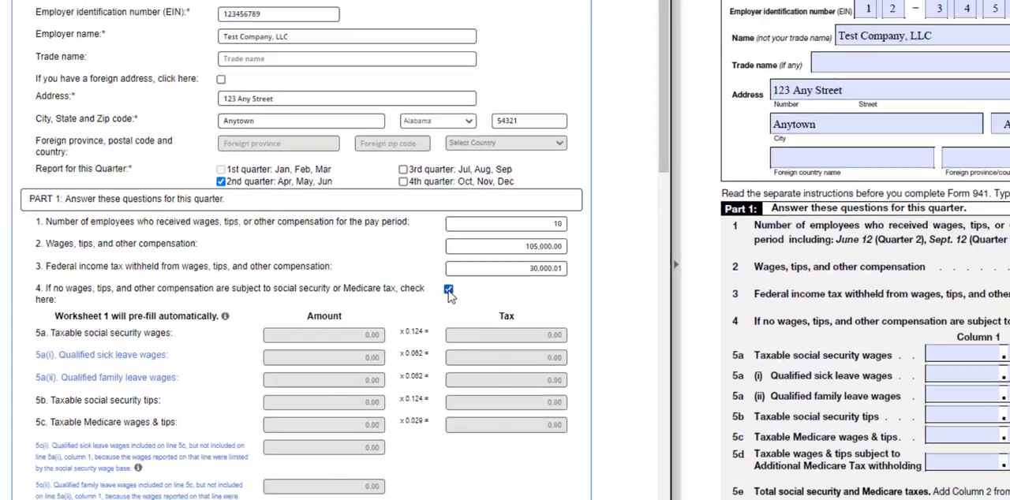
pyautogui.click(578, 304)
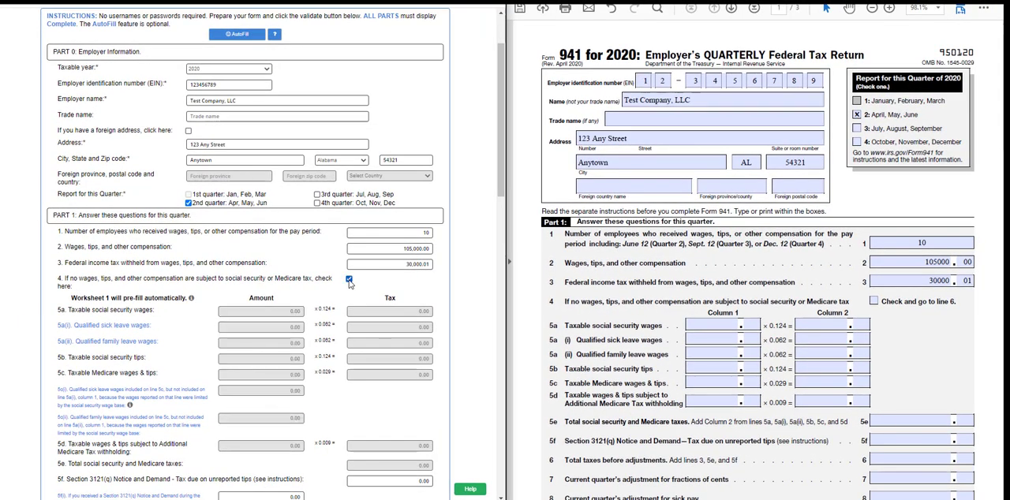
pyautogui.click(873, 301)
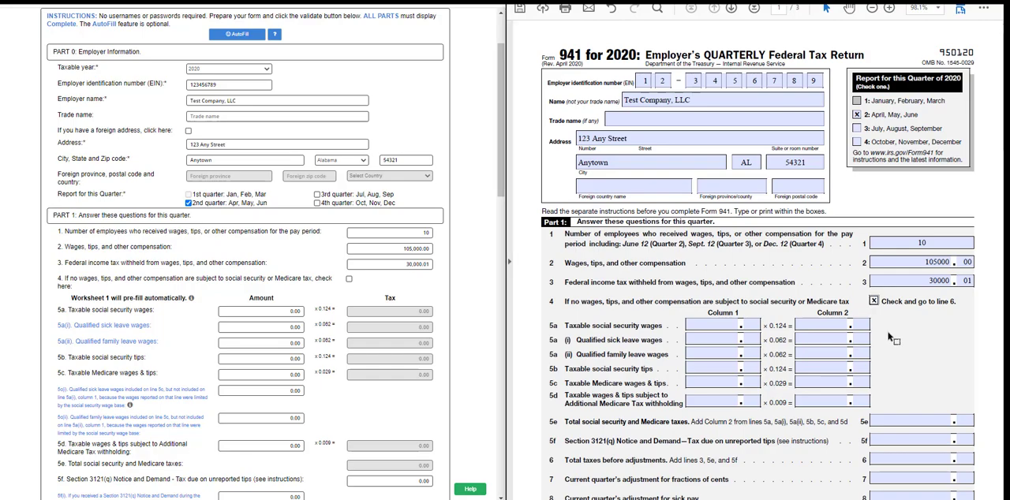
pyautogui.click(874, 303)
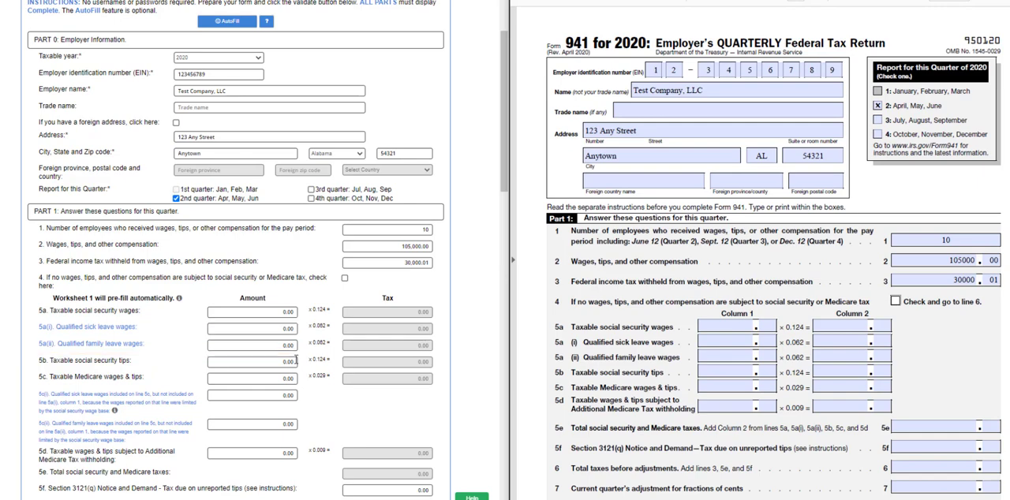
# Set line 5a, taxable social security wages, to 100000 in the web form.
pyautogui.click(283, 314)
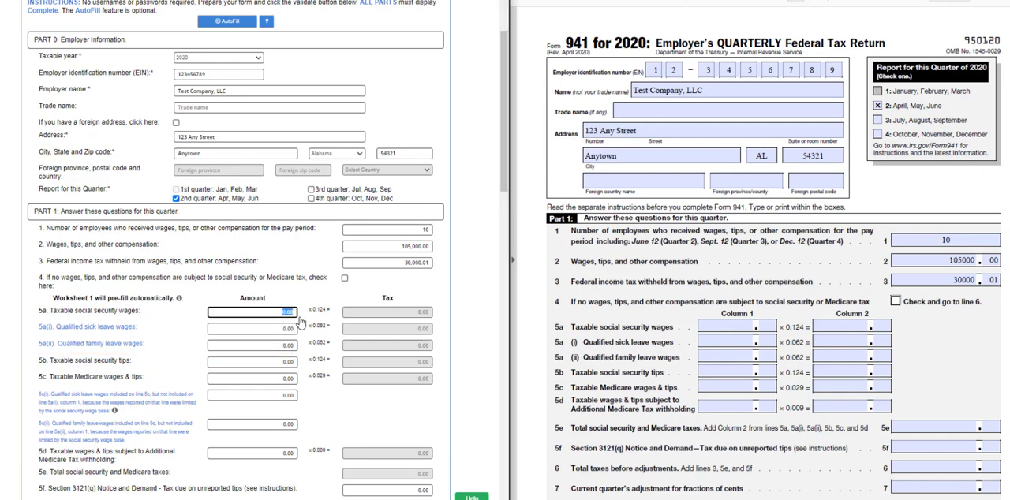
pyautogui.write('1')
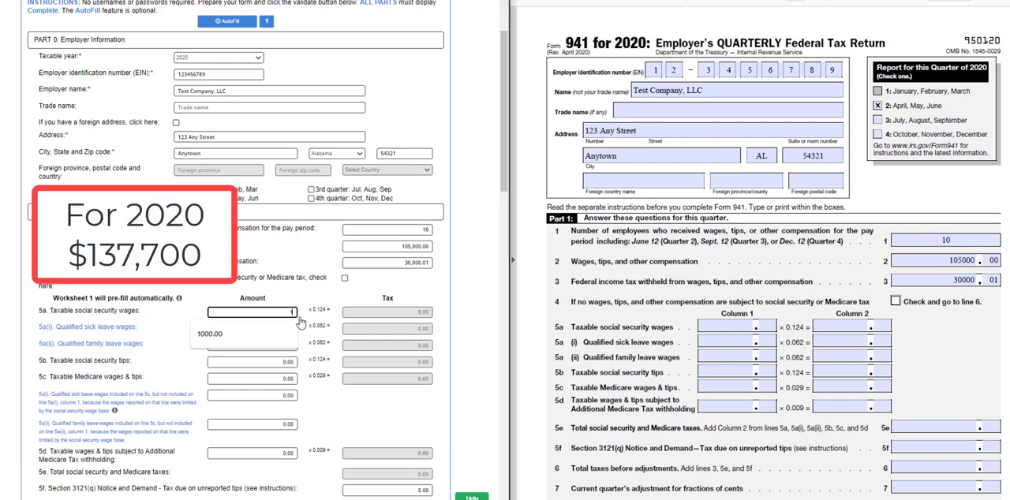
pyautogui.write('00000')
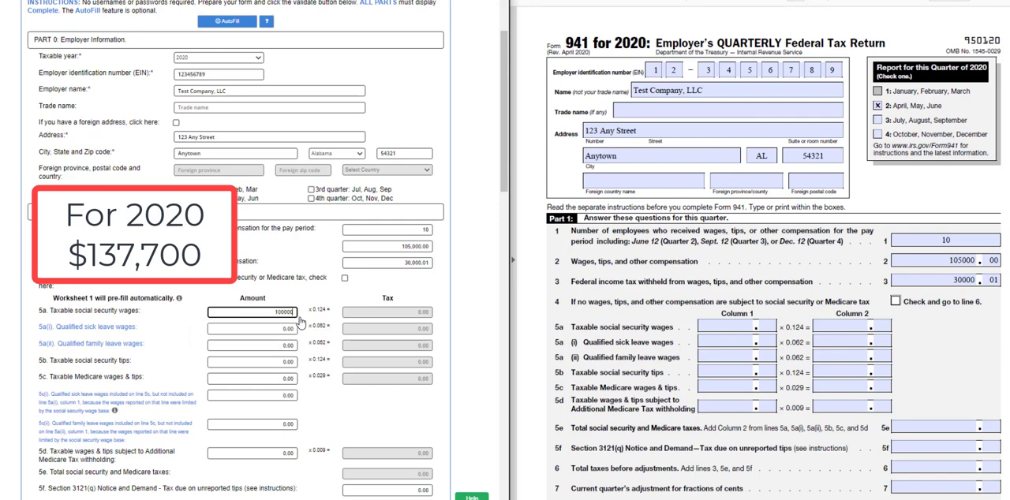
pyautogui.click(302, 306)
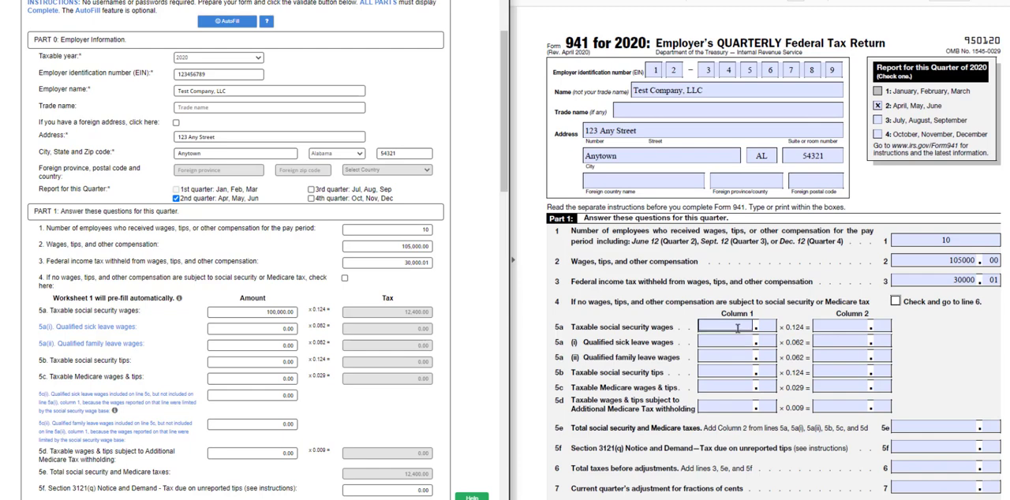
# Enter 100000.00 in column 1 of line 5a, taxable social security wages, of the Form 941 PDF.
pyautogui.write('1')
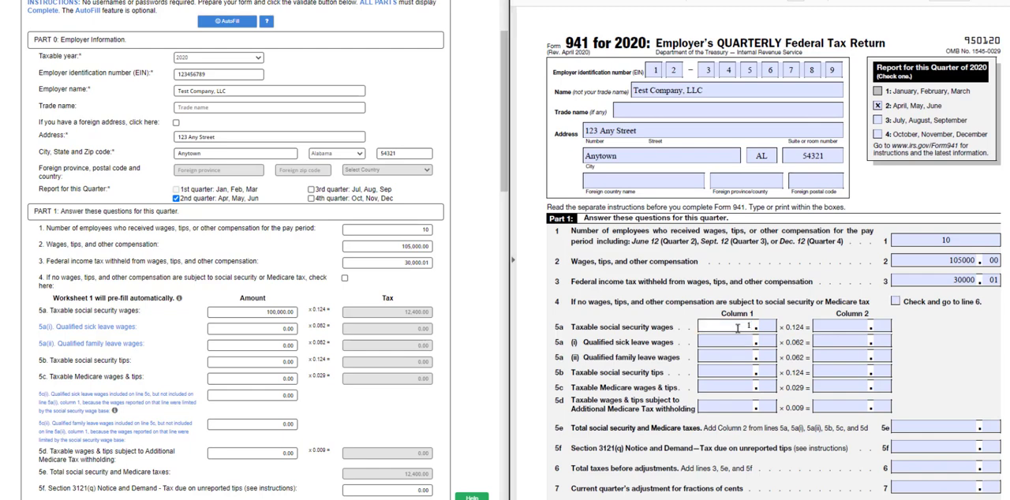
pyautogui.write('00000')
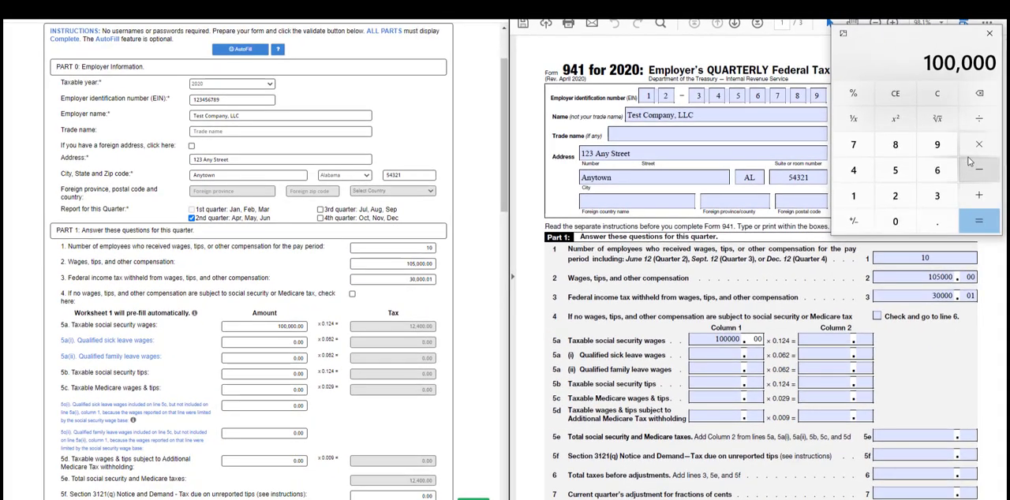
# Multiply the 100,000 of taxable social security wages by 0.124 in the calculator.
pyautogui.click(937, 220)
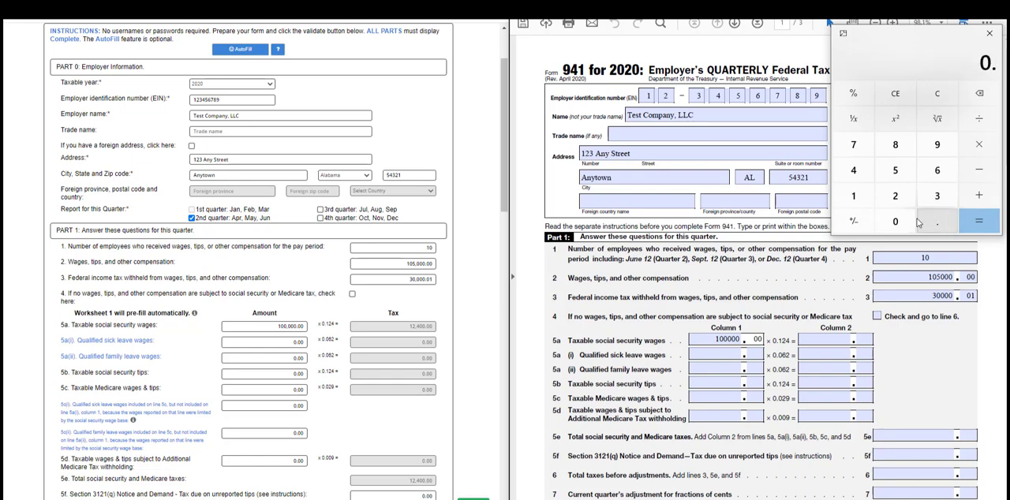
pyautogui.click(852, 198)
pyautogui.click(895, 195)
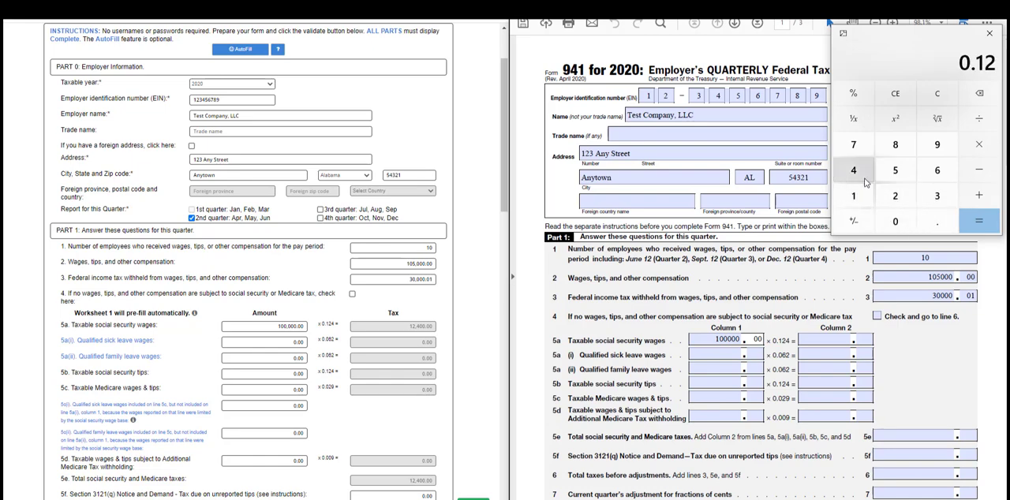
pyautogui.click(866, 182)
pyautogui.click(976, 221)
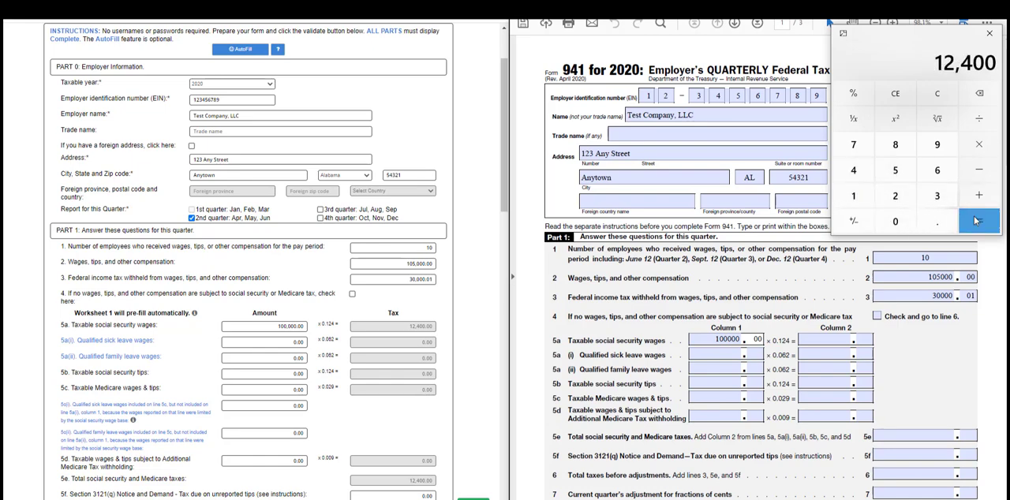
# Enter 12400.00 in column 2 of line 5a, taxable social security wages, of the Form 941 PDF.
pyautogui.click(835, 338)
pyautogui.write('124')
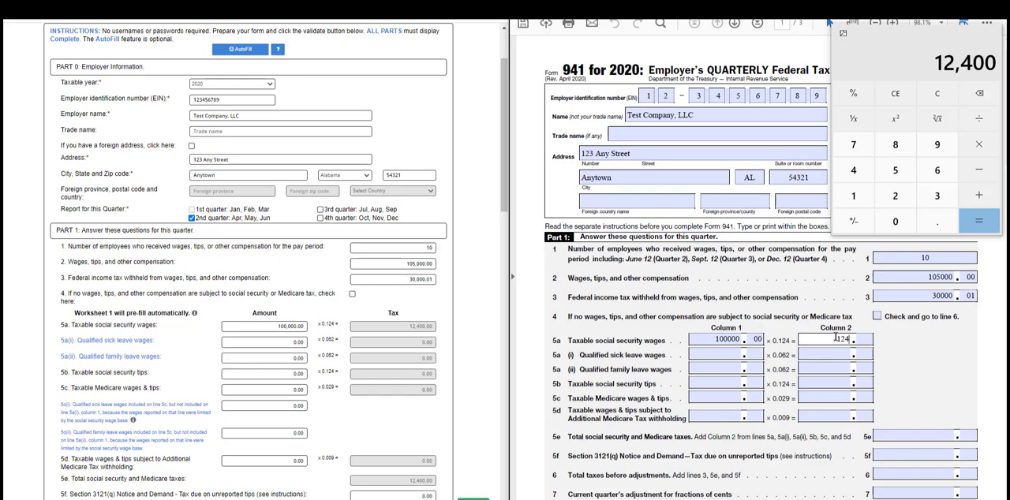
pyautogui.write('00')
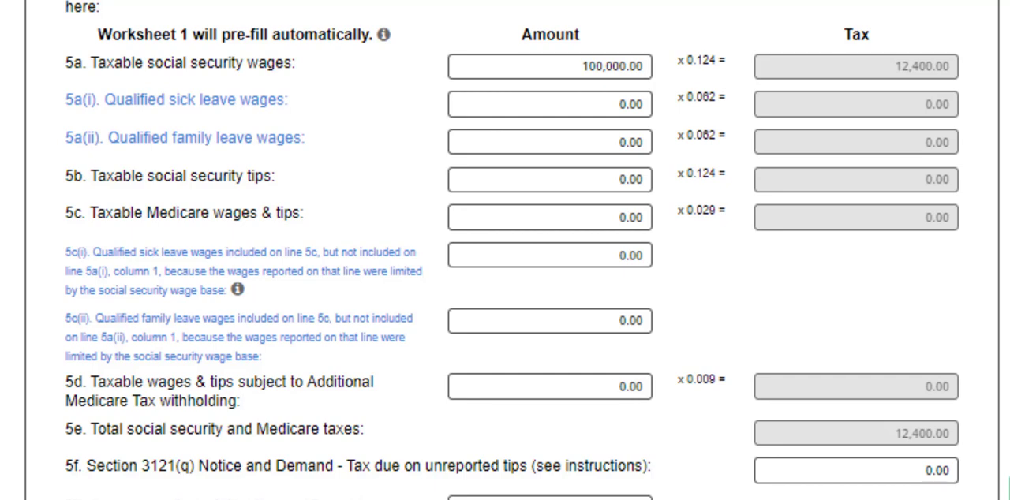
# Set qualified sick leave wages on line 5a(i) to 2000 and qualified family leave wages on line 5a(ii) to 3000 in the web form.
pyautogui.click(643, 106)
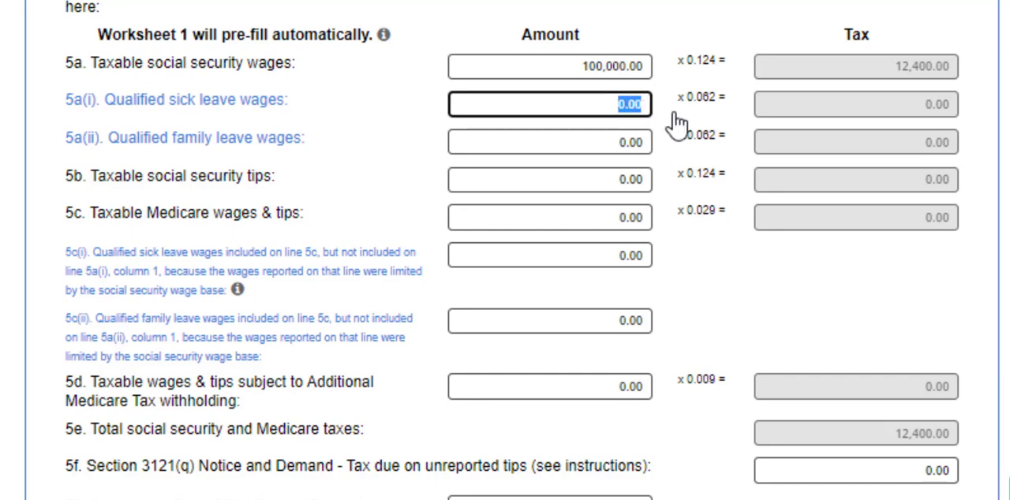
pyautogui.write('2000')
pyautogui.click(609, 141)
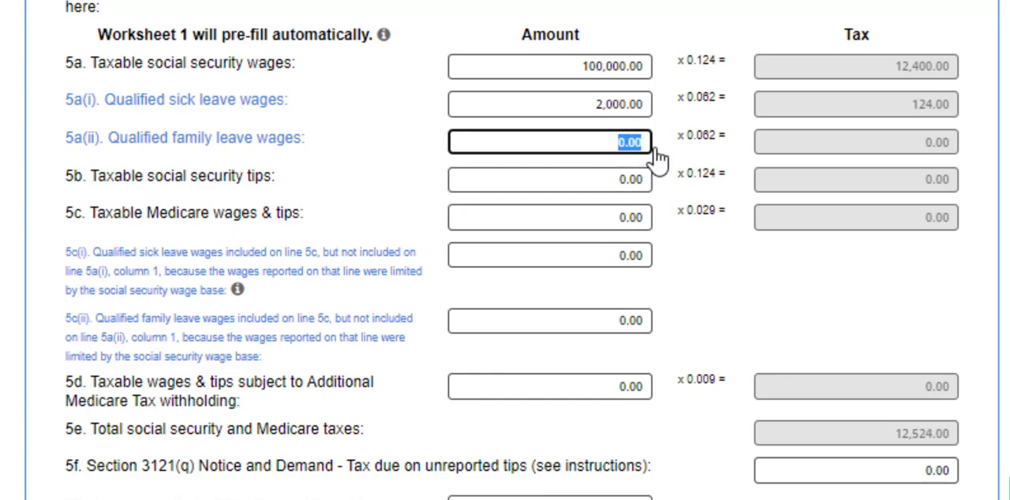
pyautogui.write('3000')
pyautogui.click(712, 315)
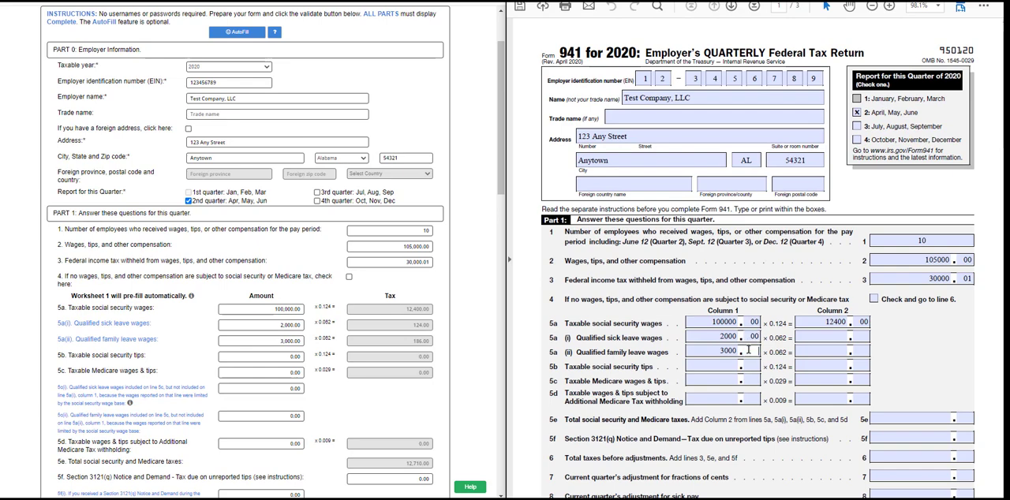
# Enter 124.00 for line 5a(i) and 186.00 for line 5a(ii) in column 2 of the Form 941 PDF.
pyautogui.click(826, 338)
pyautogui.write('124')
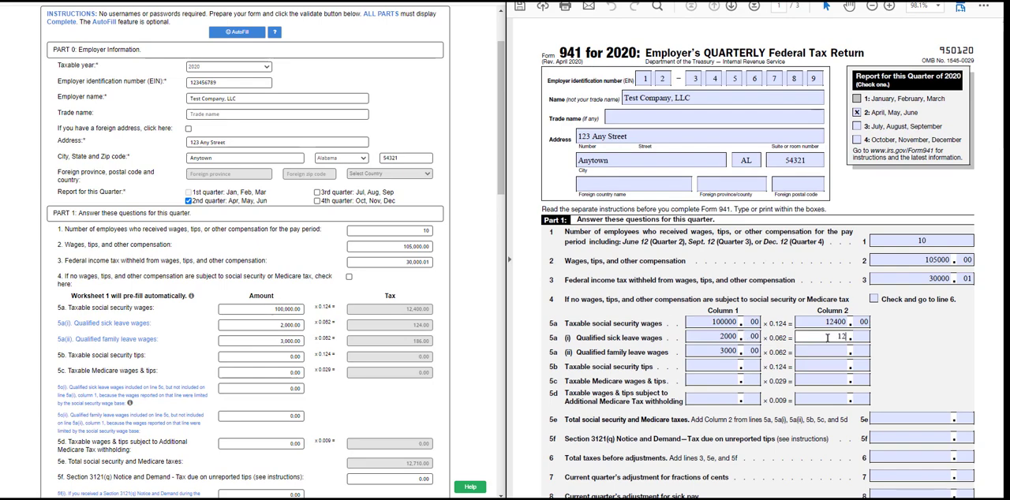
pyautogui.click(830, 352)
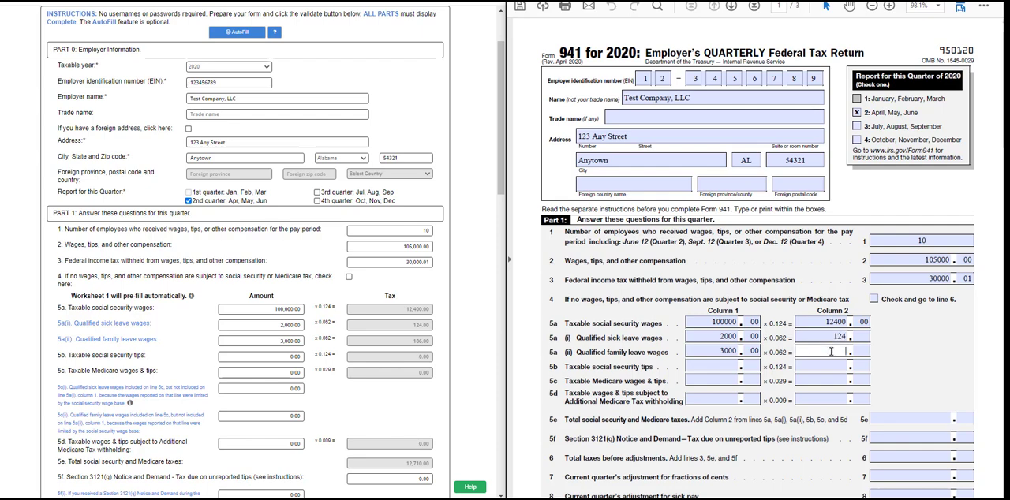
pyautogui.write('18600')
pyautogui.click(856, 350)
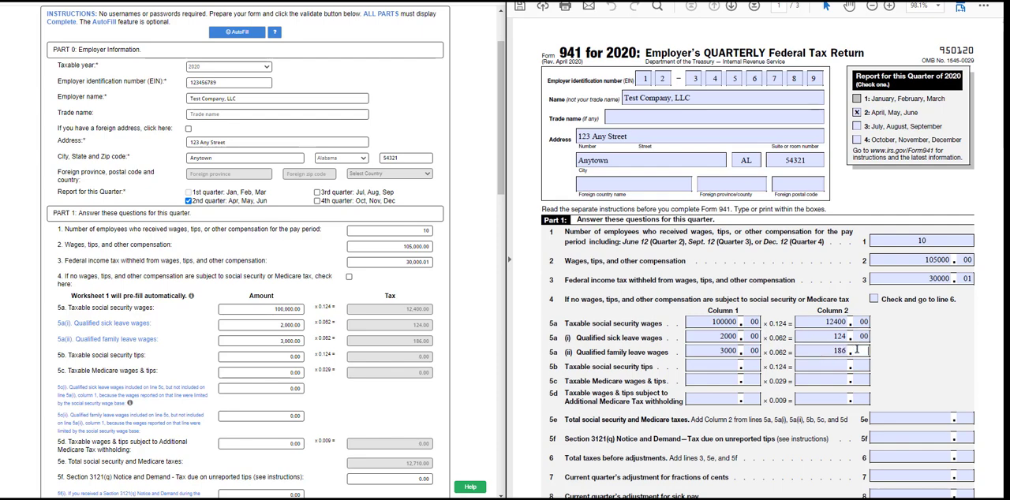
pyautogui.write('00')
# Set line 5c, taxable Medicare wages and tips, to 105000 in the web form.
pyautogui.click(282, 375)
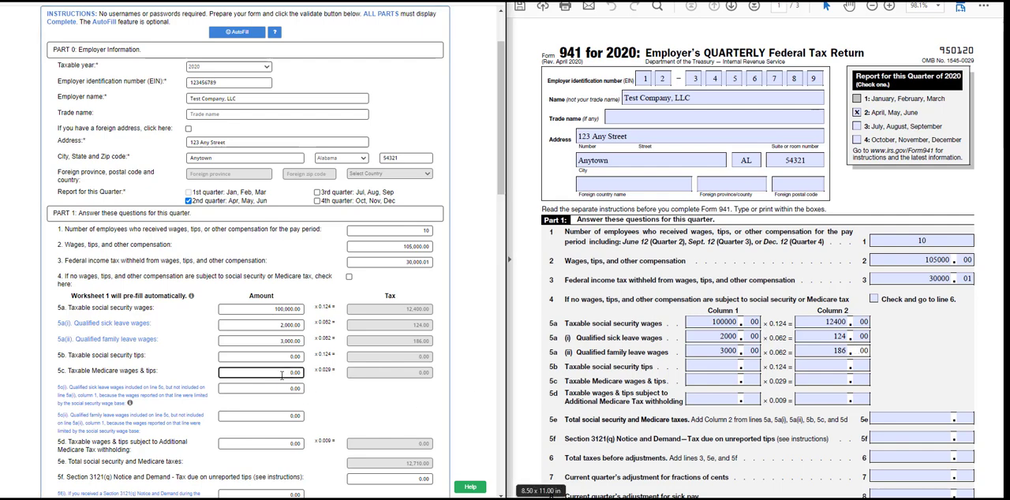
pyautogui.moveTo(282, 376); pyautogui.dragTo(305, 377)
pyautogui.write('105000')
# Enter 105000.00 in column 1 of line 5c, taxable Medicare wages and tips, of the Form 941 PDF.
pyautogui.click(715, 381)
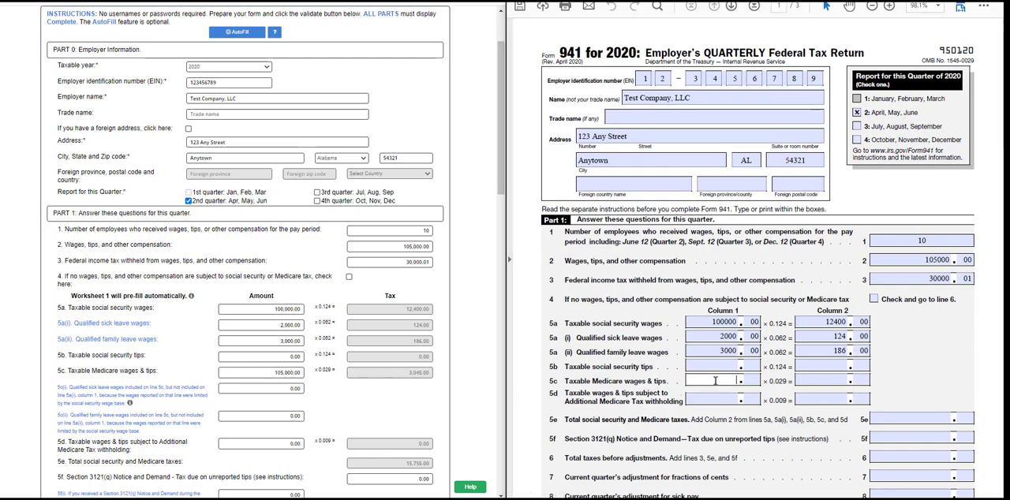
pyautogui.write('105000')
pyautogui.click(746, 379)
pyautogui.write('00')
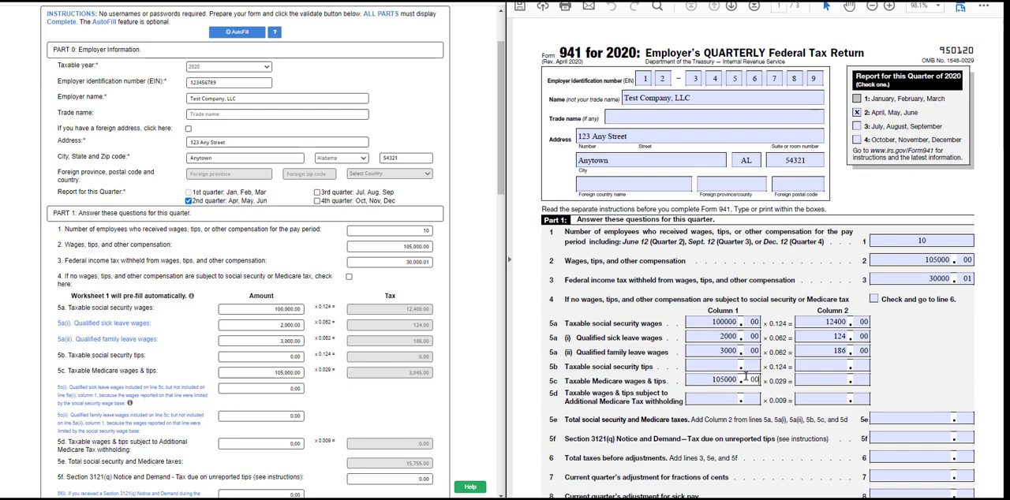
pyautogui.click(884, 393)
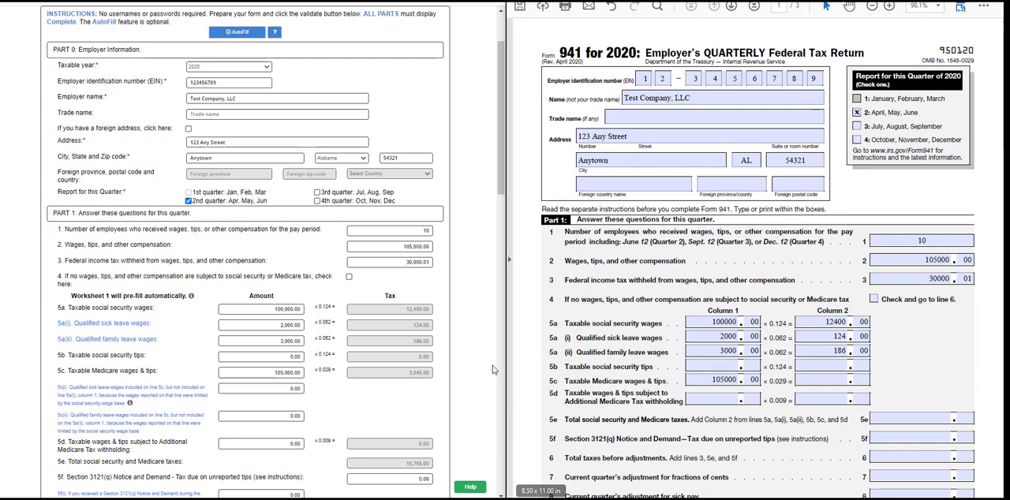
# Compare the tax totals from line 5e onward in the web form with the corresponding lines of the Form 941 PDF.
pyautogui.moveTo(499, 188); pyautogui.dragTo(490, 276)
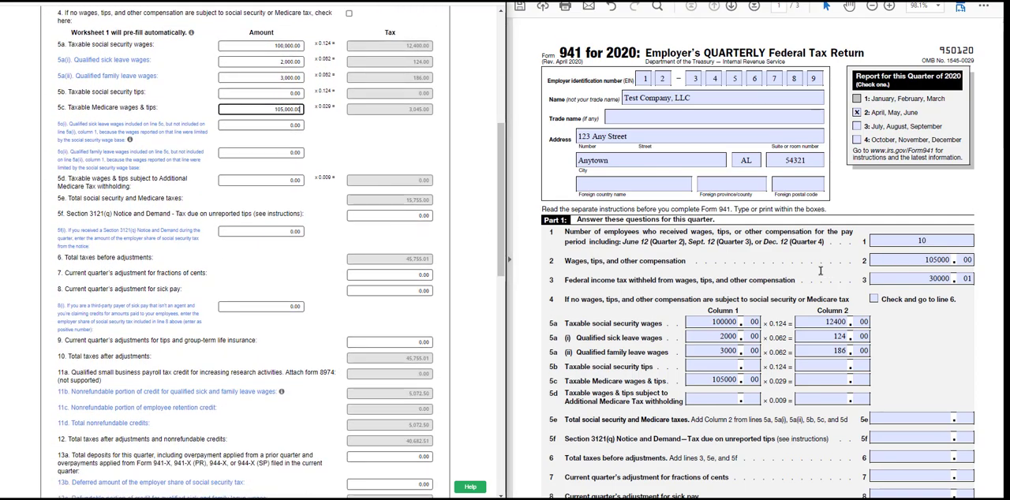
pyautogui.click(821, 271)
pyautogui.scroll(-3, 821, 270)
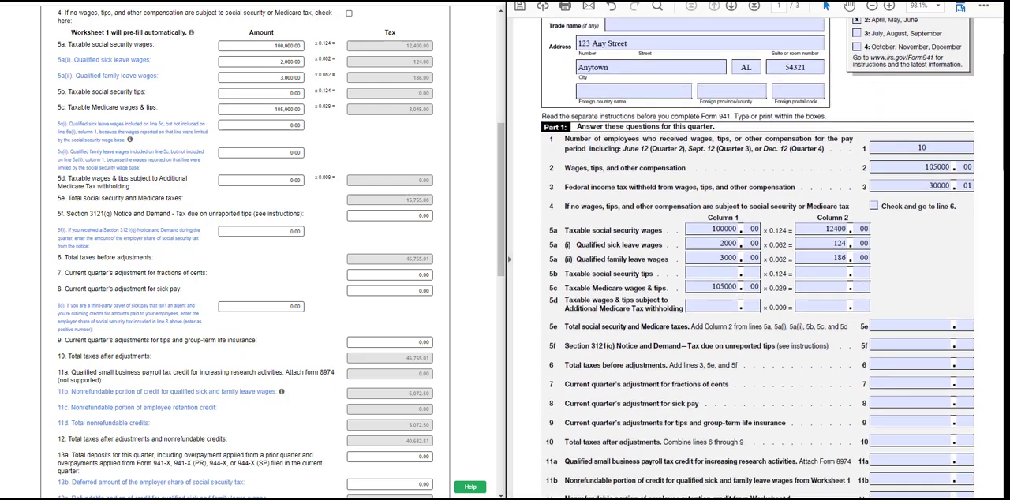
pyautogui.scroll(-5, 996, 201)
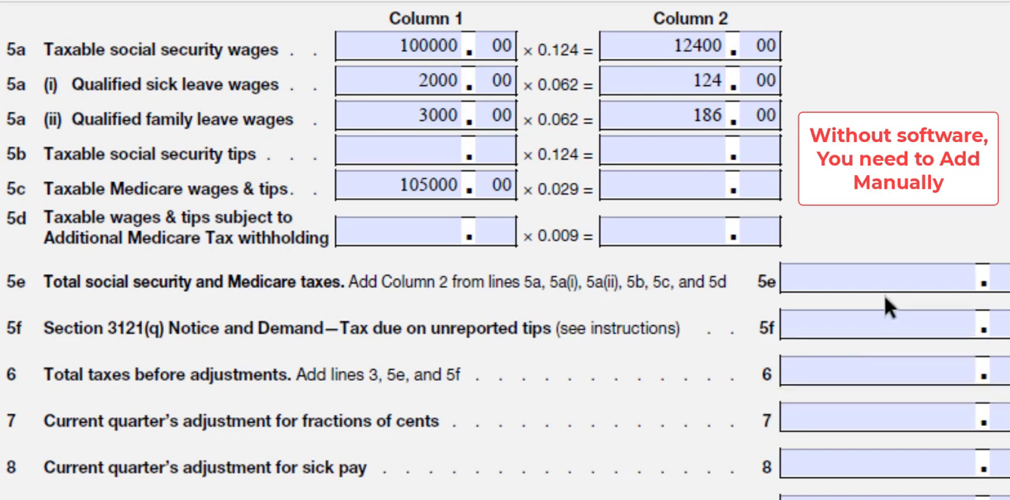
pyautogui.click(898, 279)
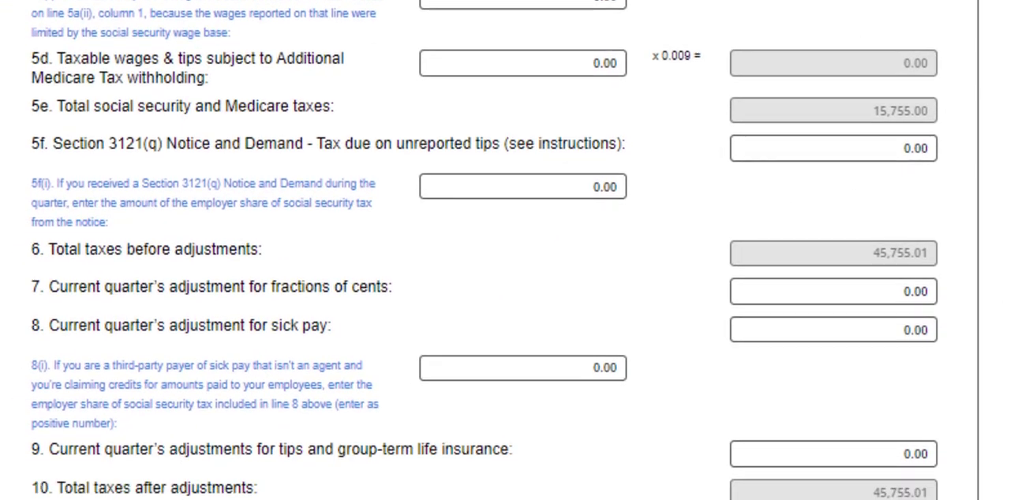
pyautogui.scroll(-1, 505, 251)
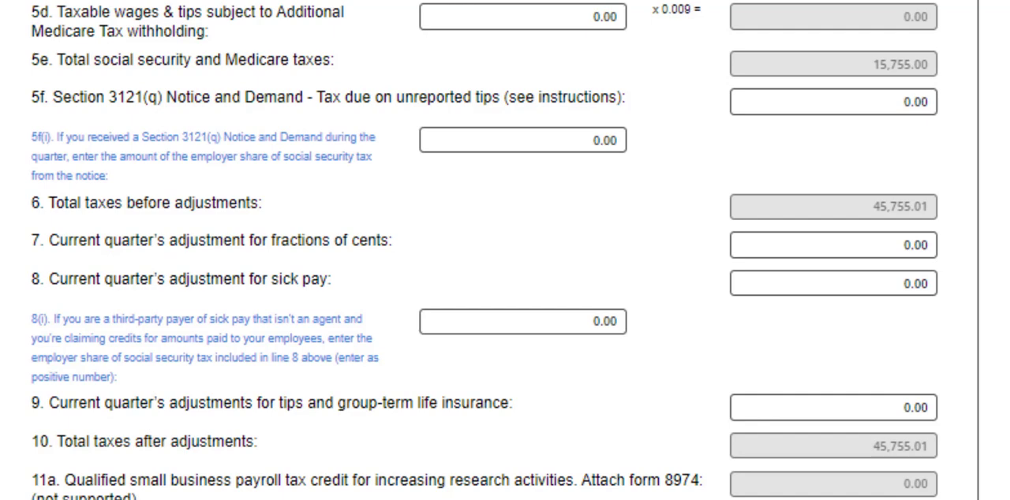
# Try 0.01 as the line 7 adjustment for fractions of cents in the web form.
pyautogui.click(897, 247)
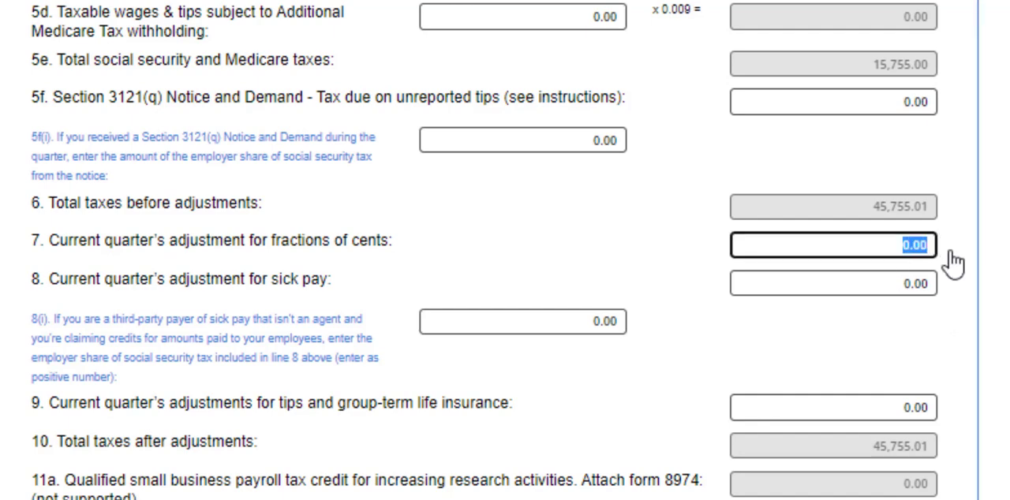
pyautogui.press('BackSpace')
pyautogui.write('.01')
pyautogui.click(953, 263)
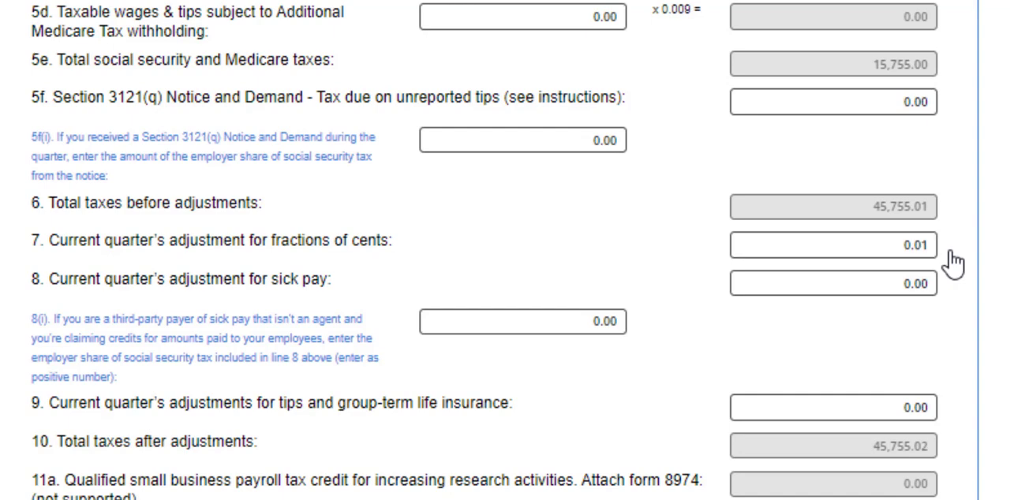
# Set line 7, current quarter's adjustment for fractions of cents, to -0.01 in the web form.
pyautogui.click(899, 243)
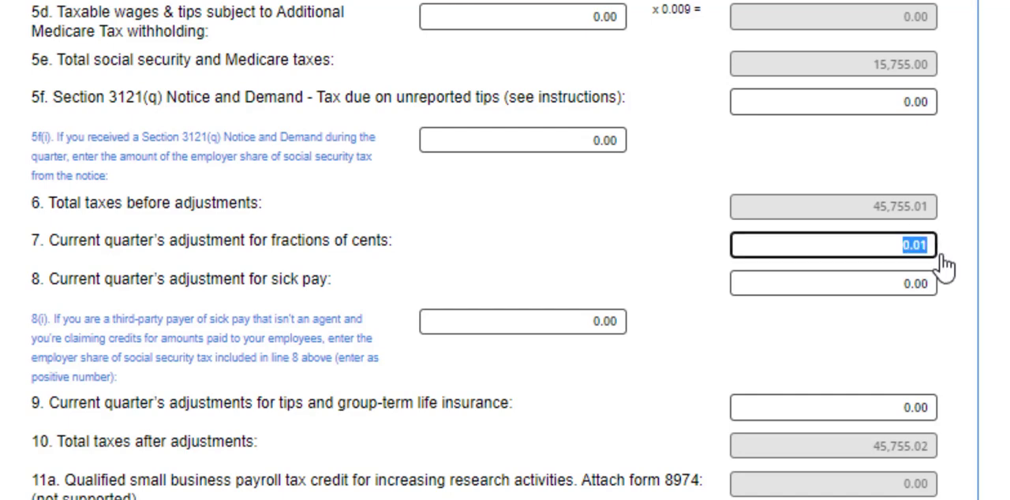
pyautogui.press('BackSpace')
pyautogui.write('-.01')
pyautogui.click(955, 270)
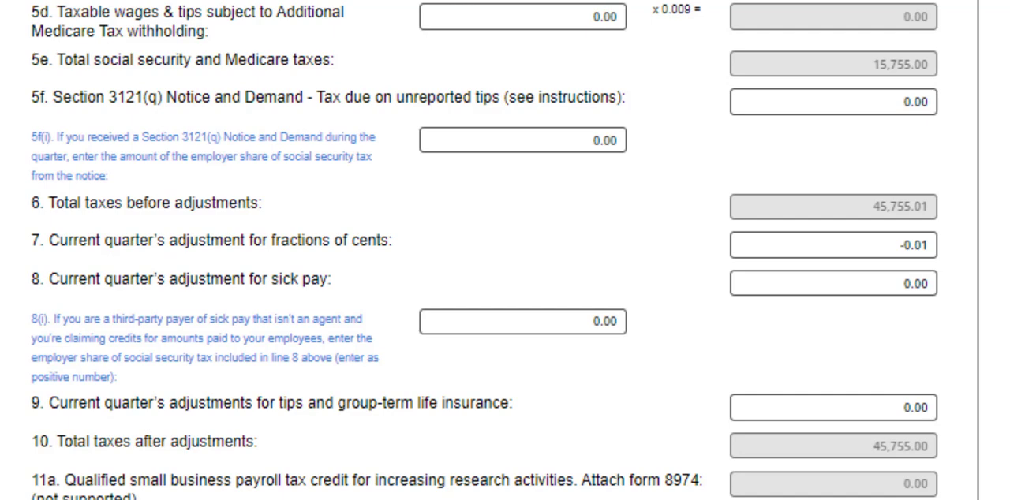
pyautogui.moveTo(938, 253)
pyautogui.mouseDown()
pyautogui.moveTo(942, 418)
pyautogui.moveTo(916, 369)
pyautogui.mouseUp()
pyautogui.scroll(-3, 485, 251)
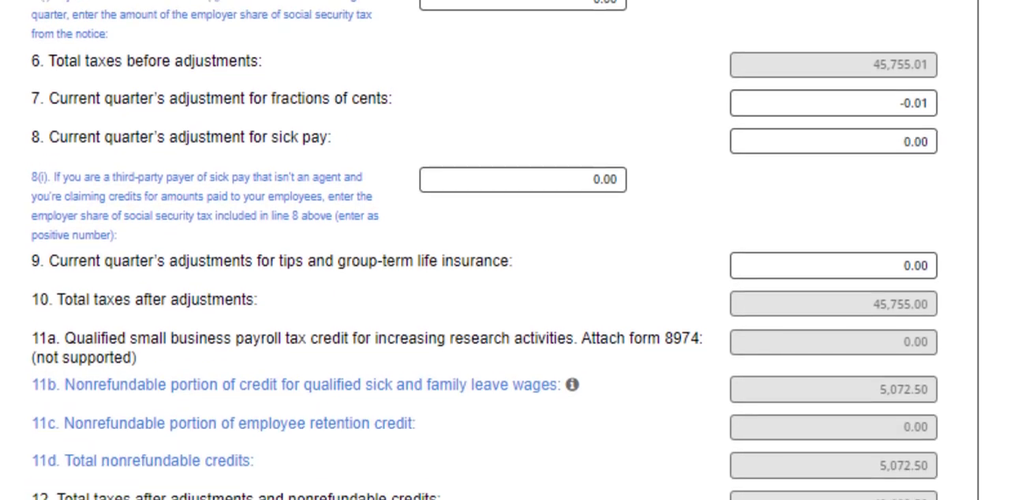
# Examine lines 8 to 15 of the web form alongside Worksheet 1 and page 2 of the Form 941 PDF.
pyautogui.scroll(-1, 485, 251)
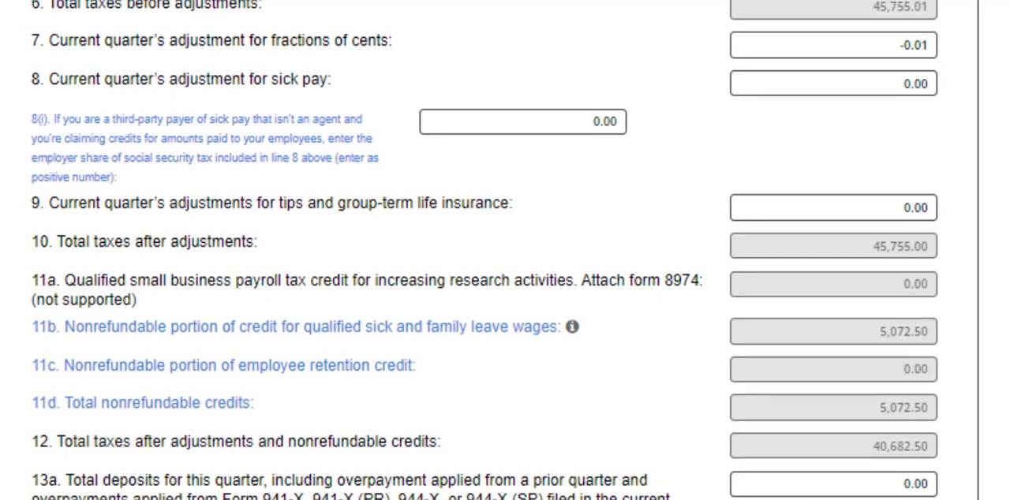
pyautogui.scroll(-3, 484, 250)
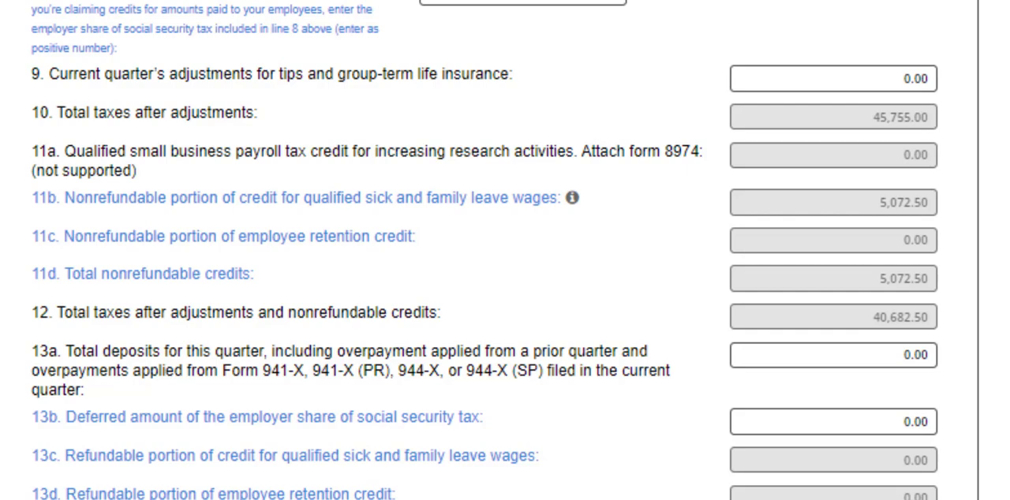
pyautogui.scroll(-3, 484, 250)
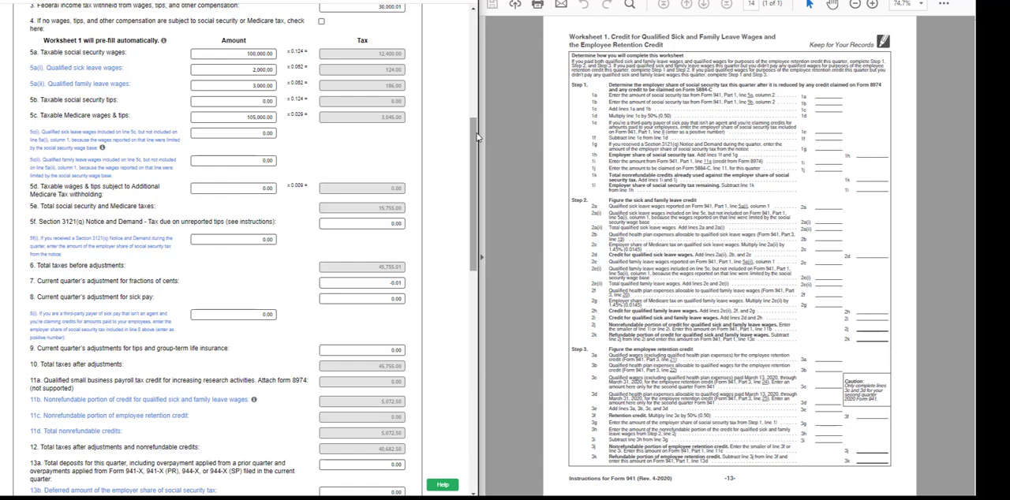
pyautogui.click(872, 5)
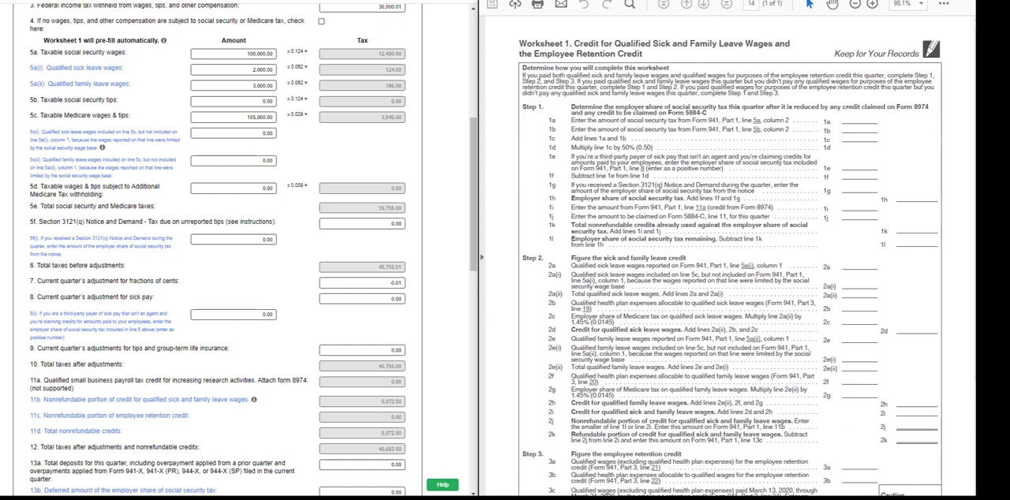
pyautogui.scroll(-3, 730, 263)
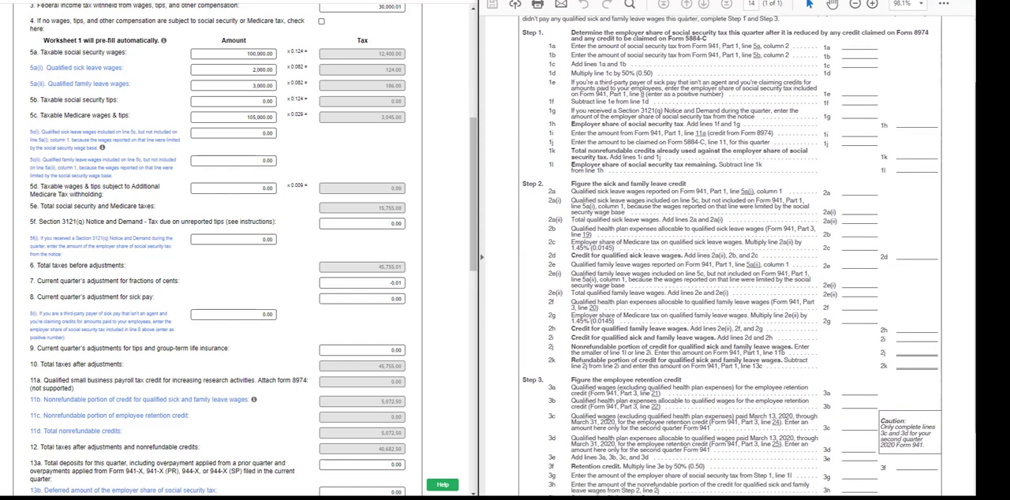
pyautogui.scroll(-1, 730, 263)
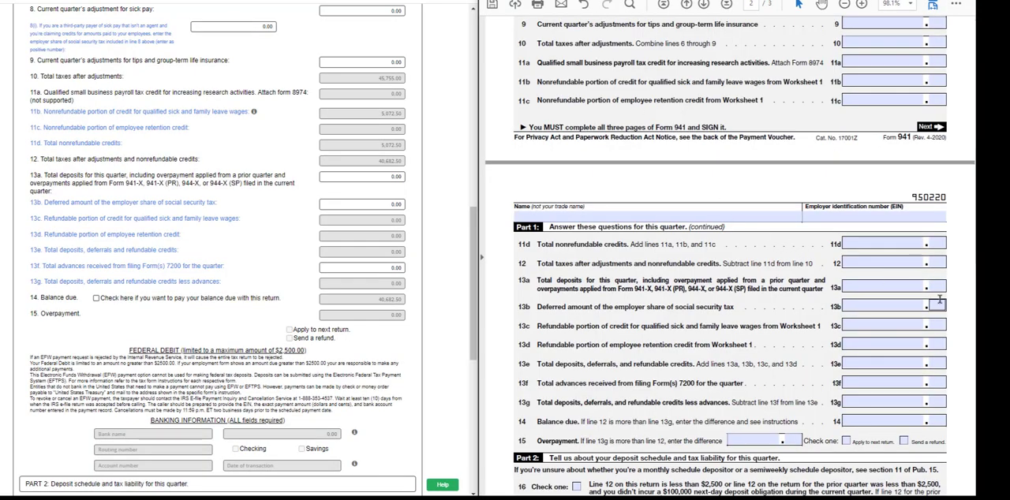
pyautogui.scroll(-2, 940, 300)
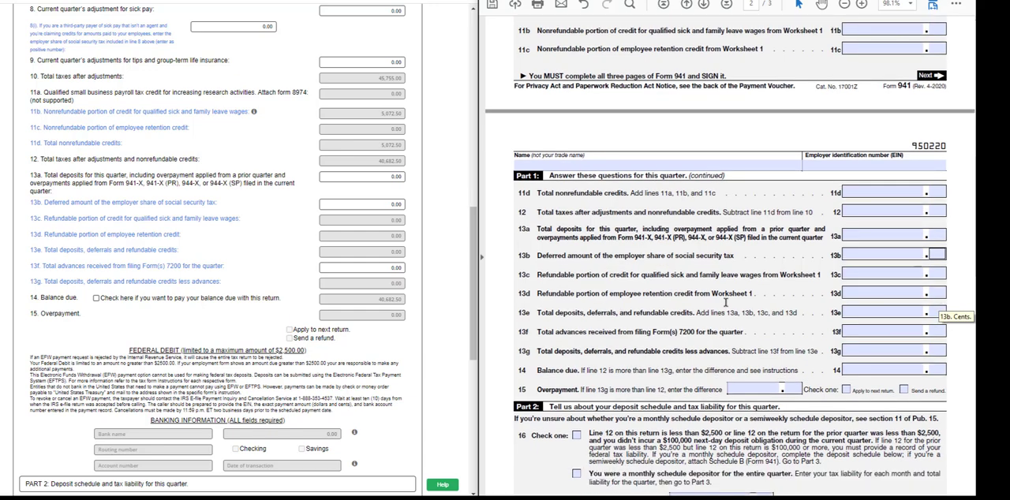
pyautogui.scroll(-2, 975, 278)
pyautogui.scroll(-1, 975, 278)
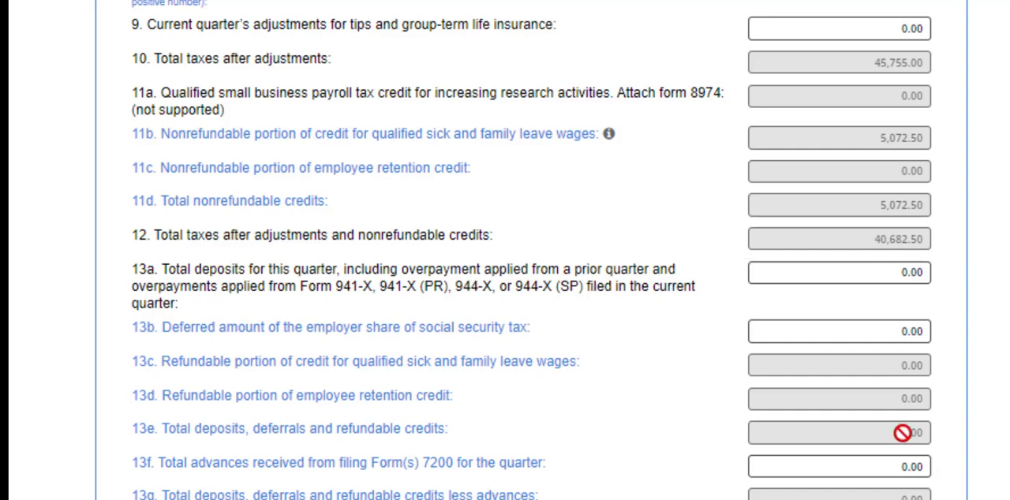
# Enter 25,000.00 on line 13a, total deposits for this quarter, in the web form.
pyautogui.click(888, 273)
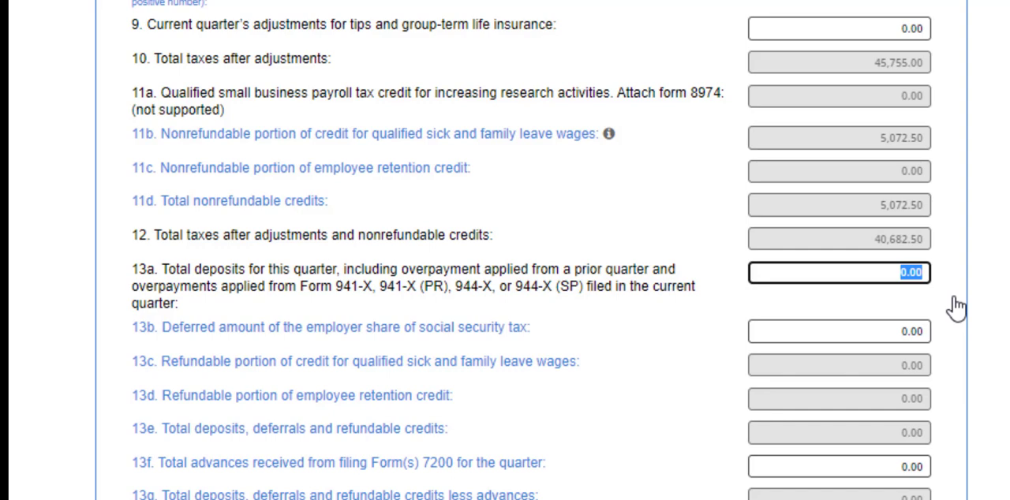
pyautogui.write('25,')
pyautogui.write('000')
pyautogui.click(956, 308)
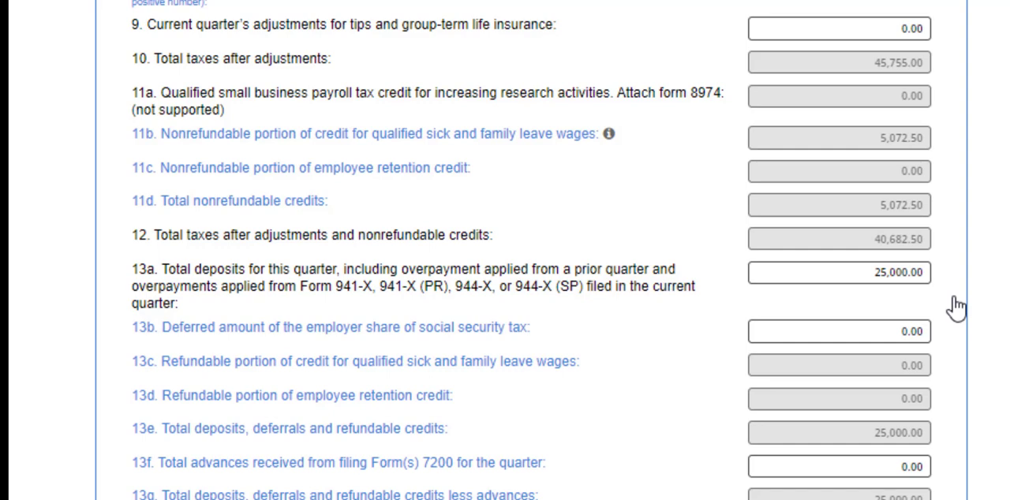
# Enter 6,200.00 on line 13b, deferred amount of the employer share of social security tax, in the web form.
pyautogui.click(893, 333)
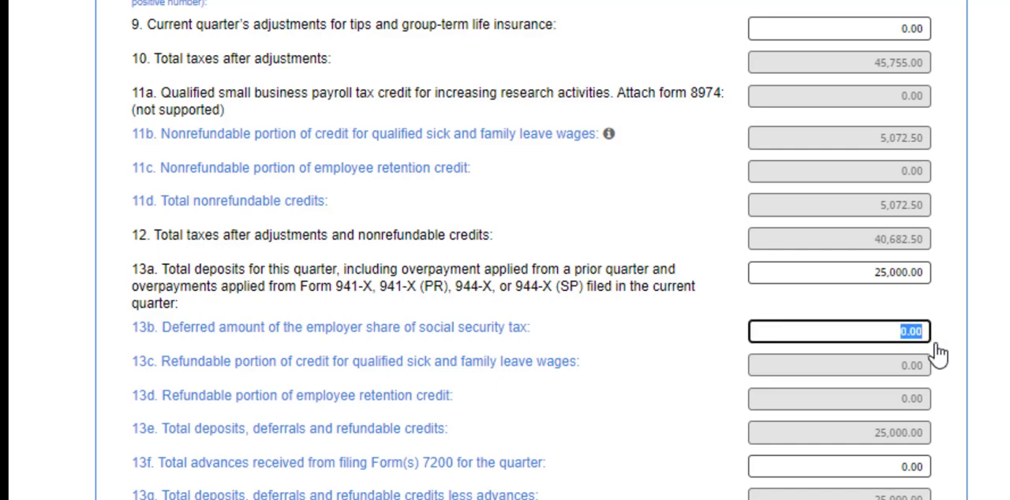
pyautogui.press('BackSpace')
pyautogui.write('6200')
pyautogui.click(944, 356)
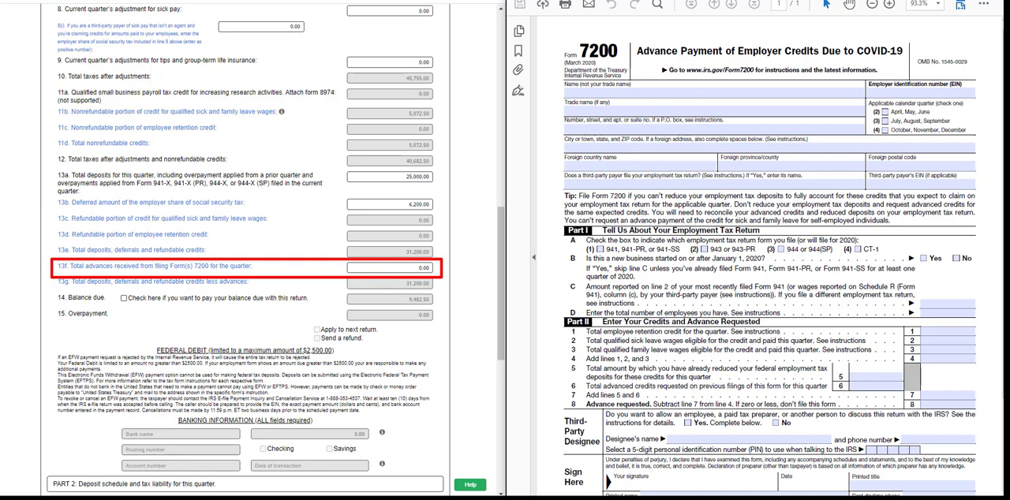
# Review the Form 7200 and EFTPS references, lines 13f to 15, and the web form's federal debit section.
pyautogui.click(872, 4)
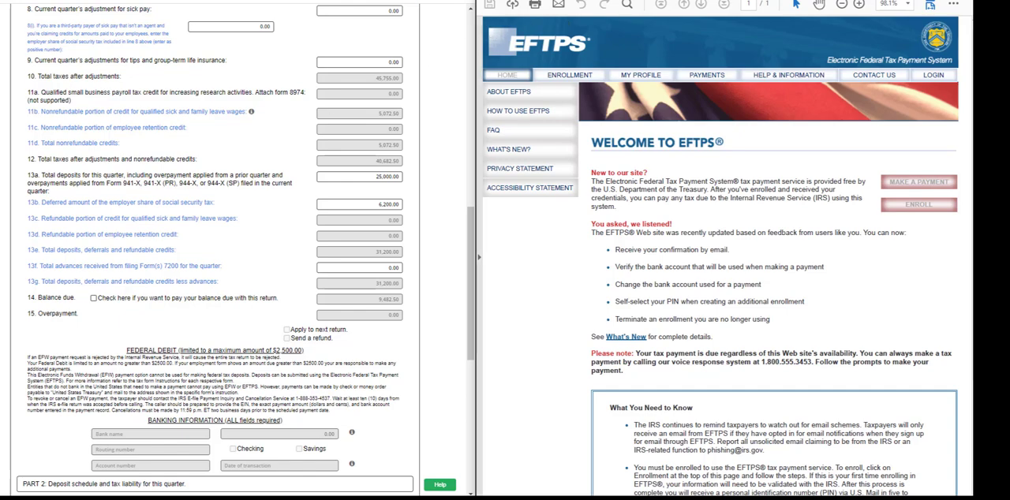
pyautogui.hotkey('ctrl', 'Tab')
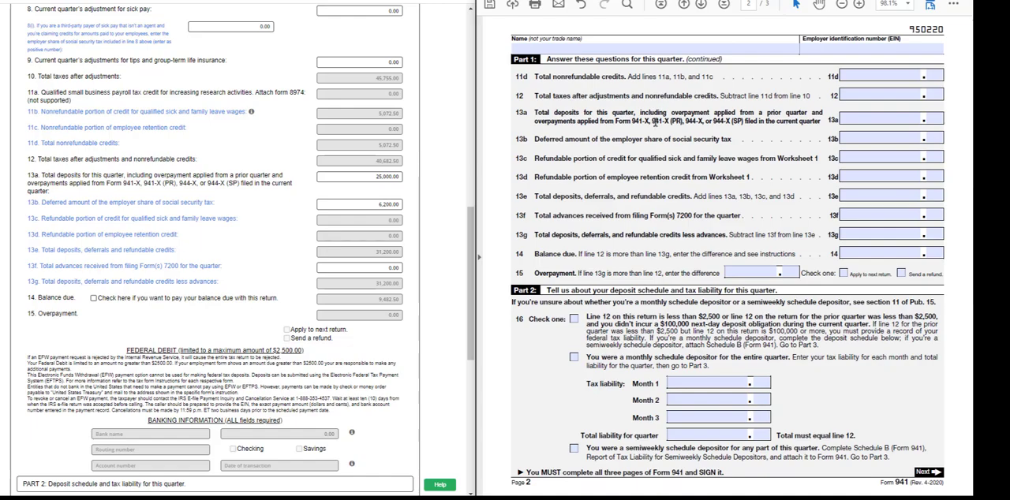
pyautogui.scroll(-2, 676, 190)
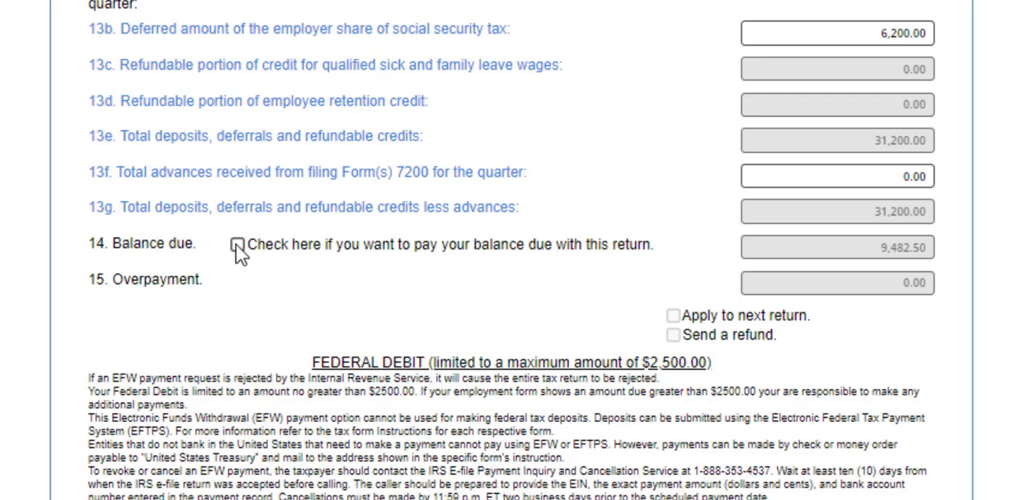
pyautogui.scroll(-3, 237, 251)
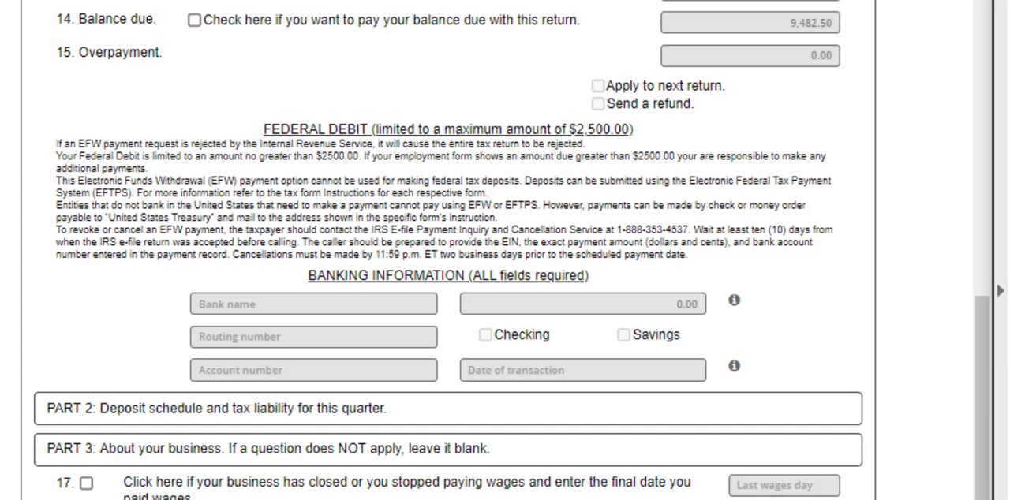
# Collapse Part 3, expand Part 2, and select the option for a monthly schedule depositor for the entire quarter.
pyautogui.click(541, 461)
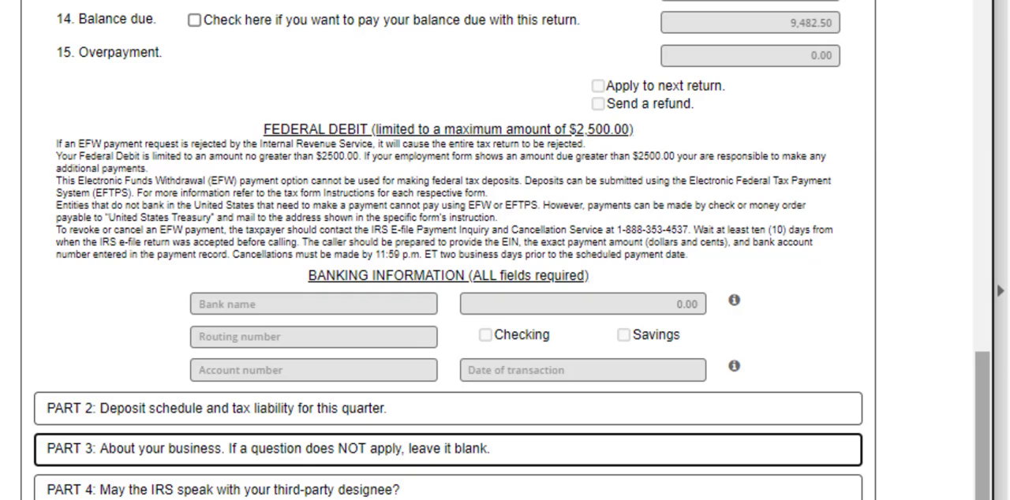
pyautogui.click(593, 411)
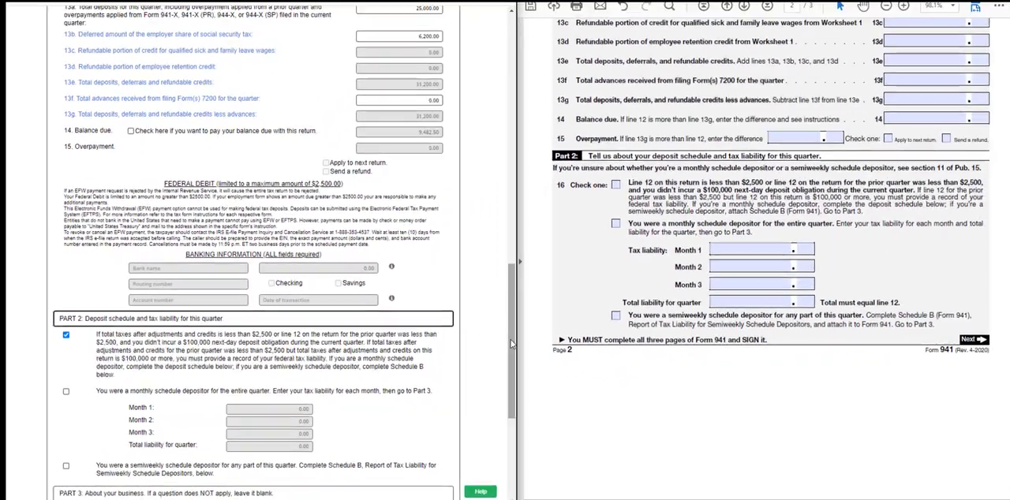
pyautogui.scroll(-5, 777, 493)
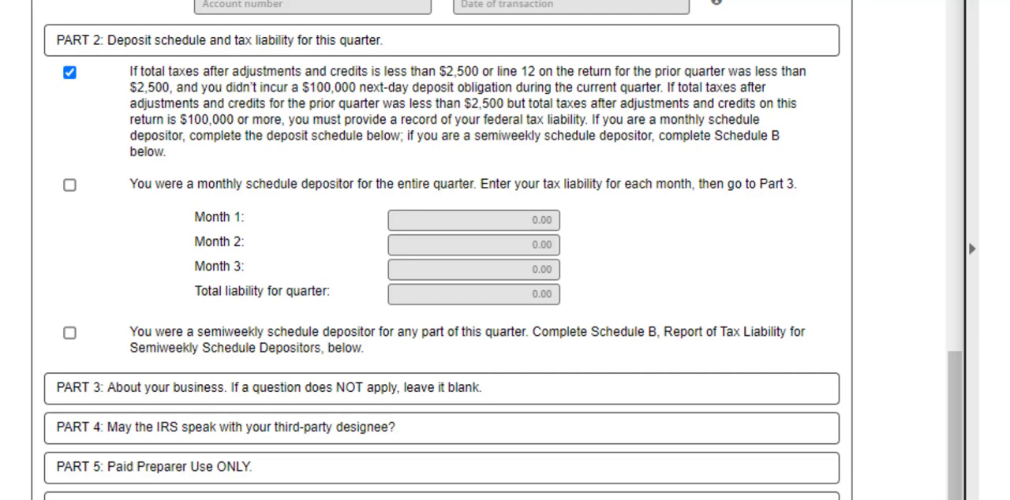
pyautogui.click(71, 187)
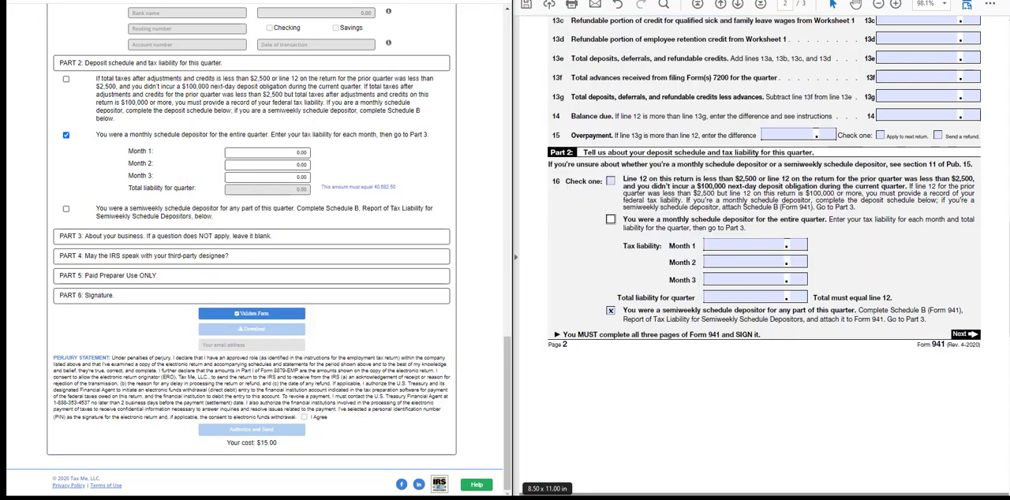
# Enter Month 2 liabilities of 1,000.00 for day 01 and 1,000.00 for day 15 in the web form's Schedule B.
pyautogui.hotkey('alt', 'Tab')
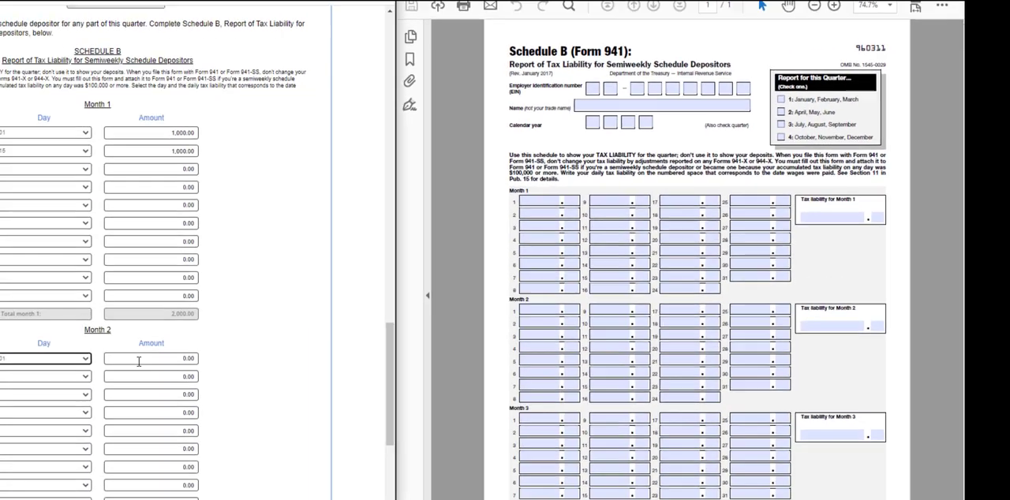
pyautogui.click(324, 317)
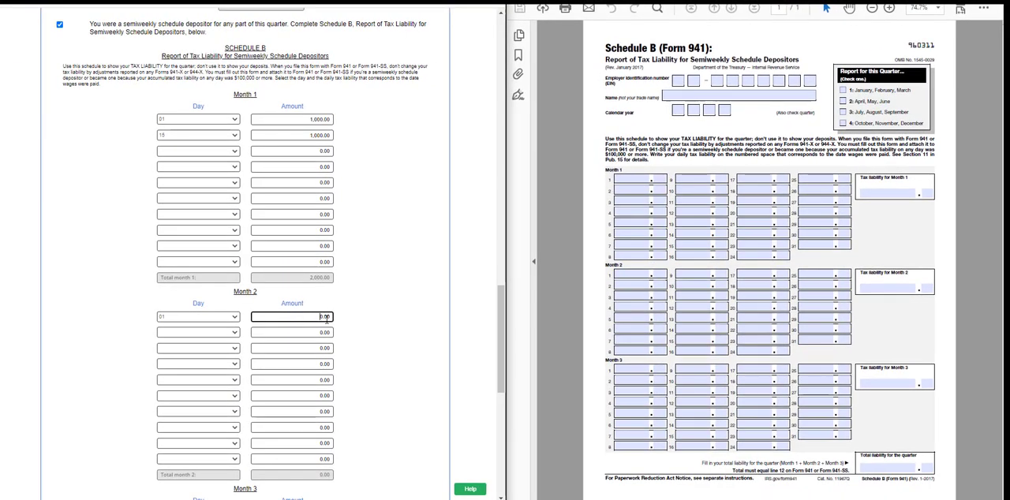
pyautogui.write('1000')
pyautogui.click(229, 332)
pyautogui.scroll(-1, 221, 379)
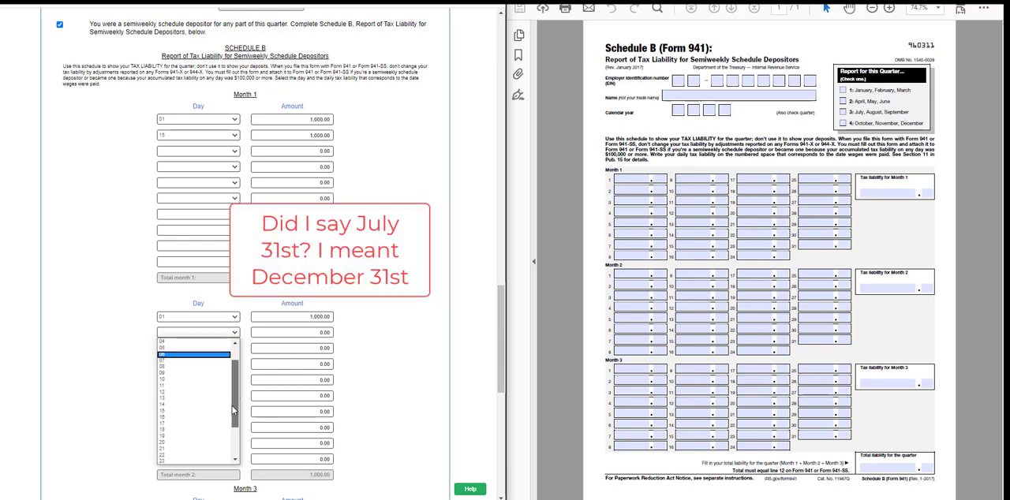
pyautogui.click(220, 411)
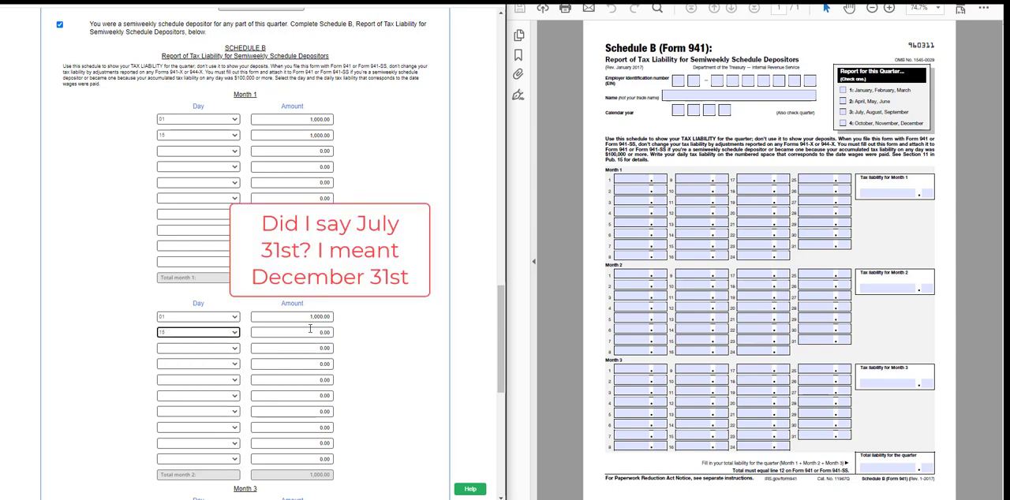
pyautogui.click(332, 332)
pyautogui.write('1000')
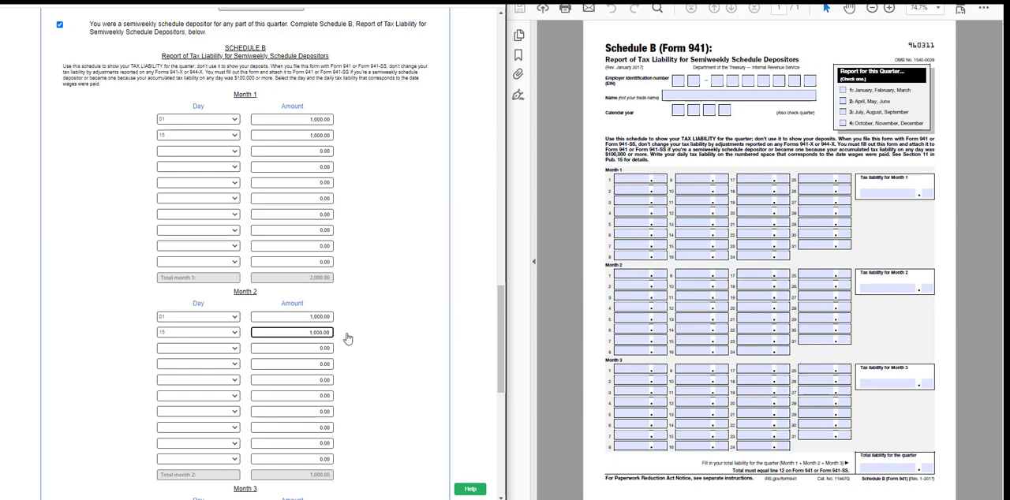
pyautogui.click(347, 340)
# Fill the first two Month 3 rows of Schedule B with day 01 and 1,000.00 each.
pyautogui.moveTo(497, 336); pyautogui.dragTo(495, 399)
pyautogui.click(234, 254)
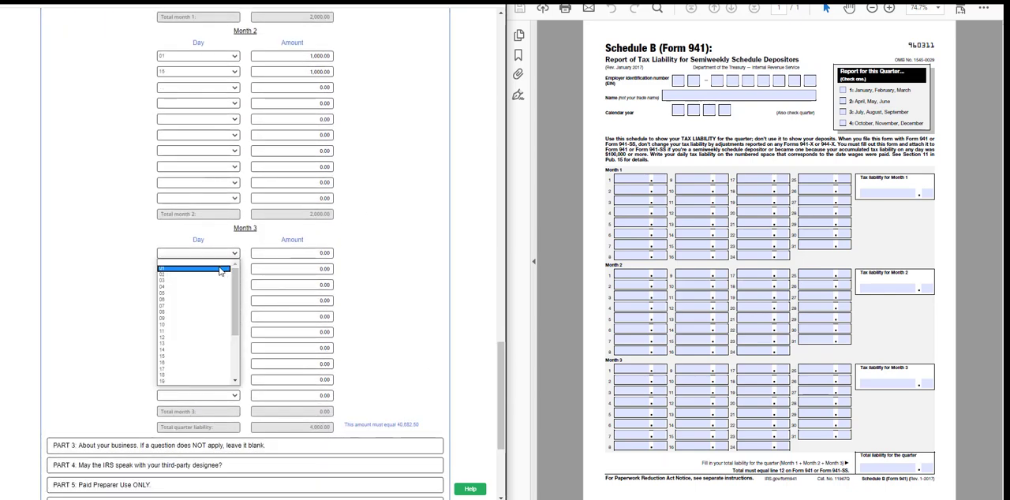
pyautogui.click(222, 270)
pyautogui.click(298, 255)
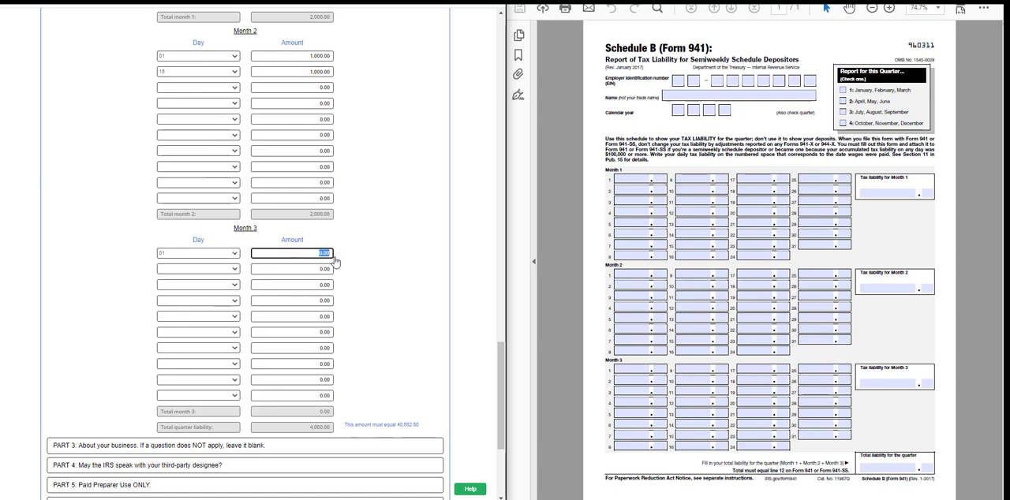
pyautogui.write('1000')
pyautogui.click(235, 269)
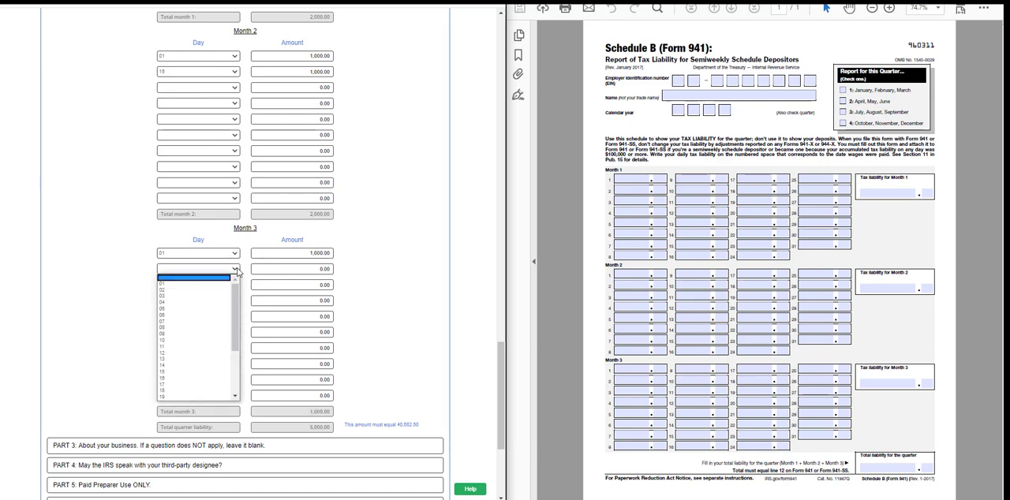
pyautogui.click(225, 287)
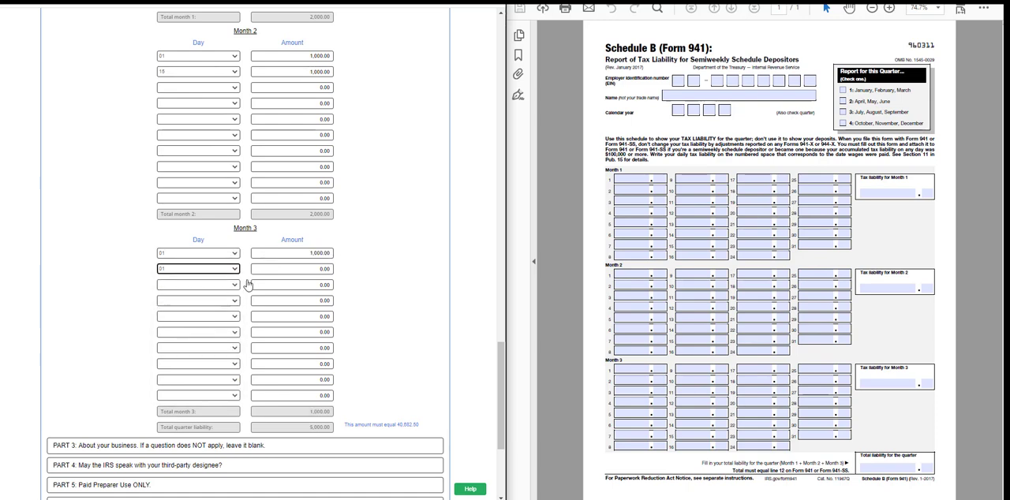
pyautogui.click(288, 273)
pyautogui.write('1000')
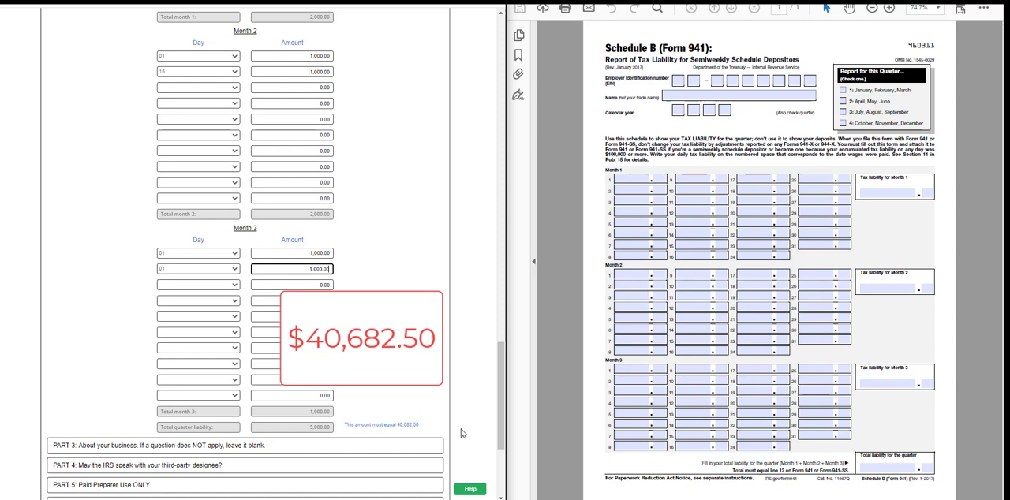
# Set the day of the last Month 3 row in Schedule B to 30 and open its amount for editing.
pyautogui.click(236, 397)
pyautogui.moveTo(236, 336); pyautogui.dragTo(220, 394)
pyautogui.click(198, 382)
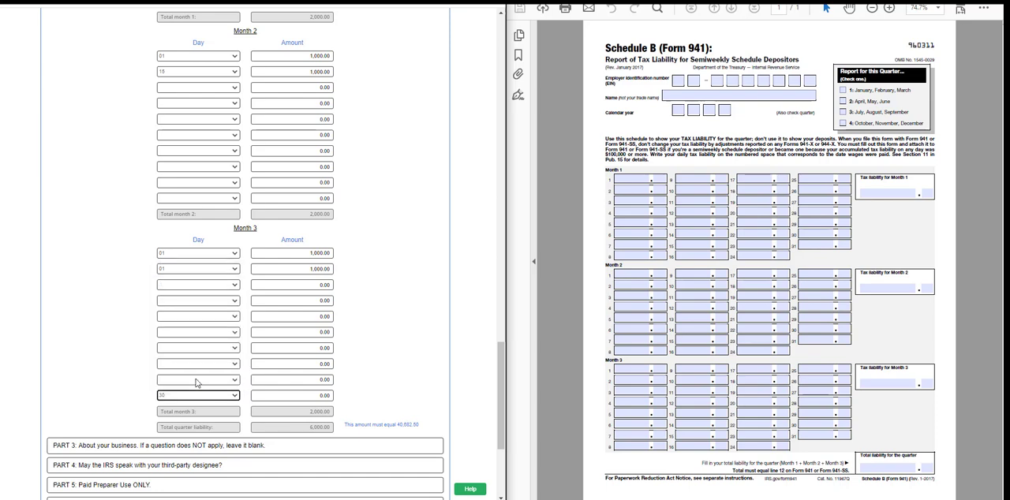
pyautogui.click(296, 395)
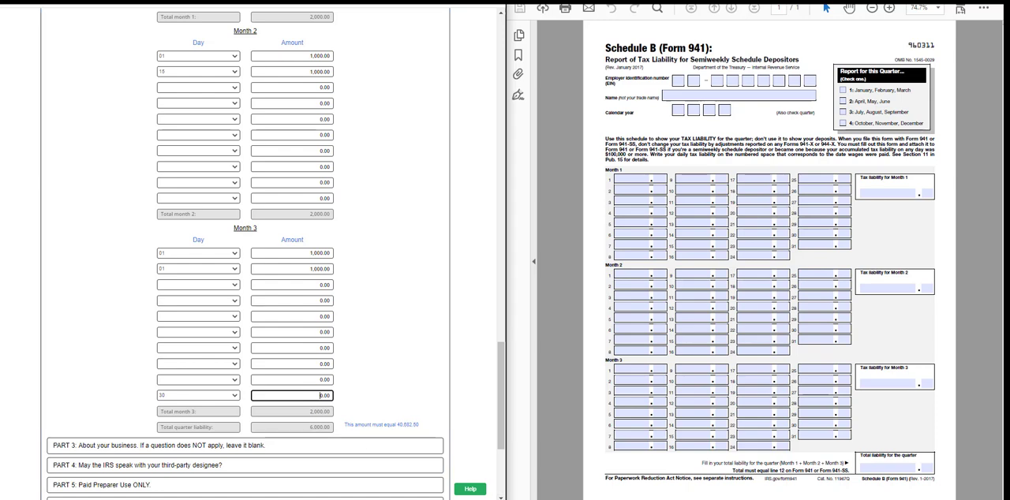
# Switch to Calculator and subtract 6000 from 40682.5 to find the remaining quarter liability.
pyautogui.click(574, 487)
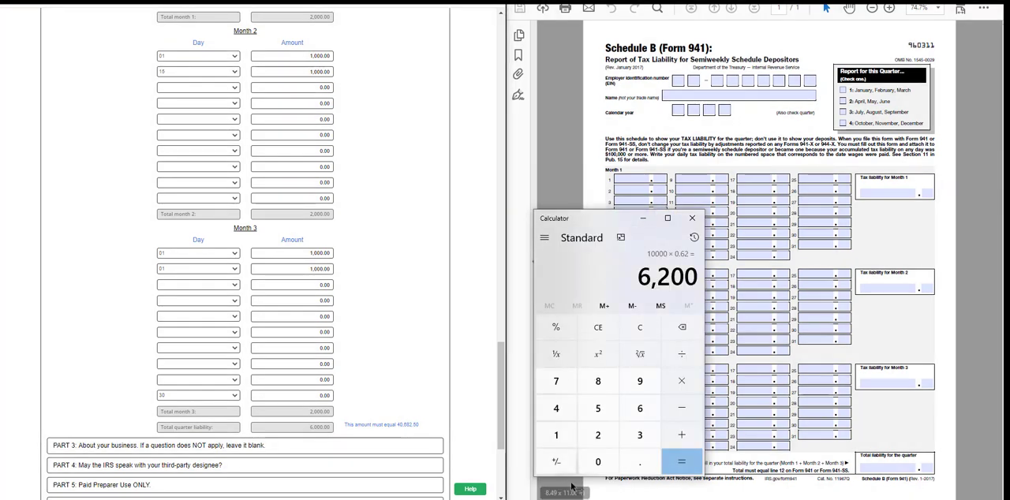
pyautogui.click(556, 408)
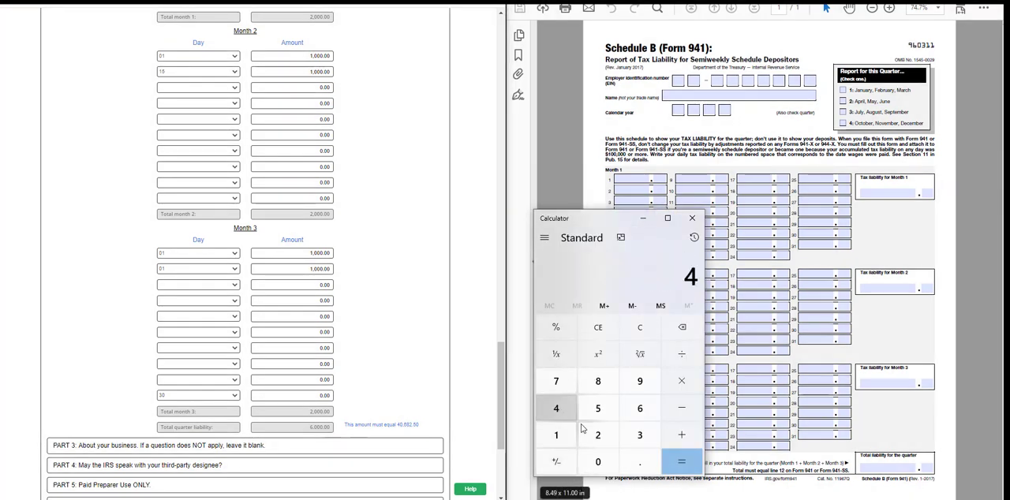
pyautogui.click(607, 467)
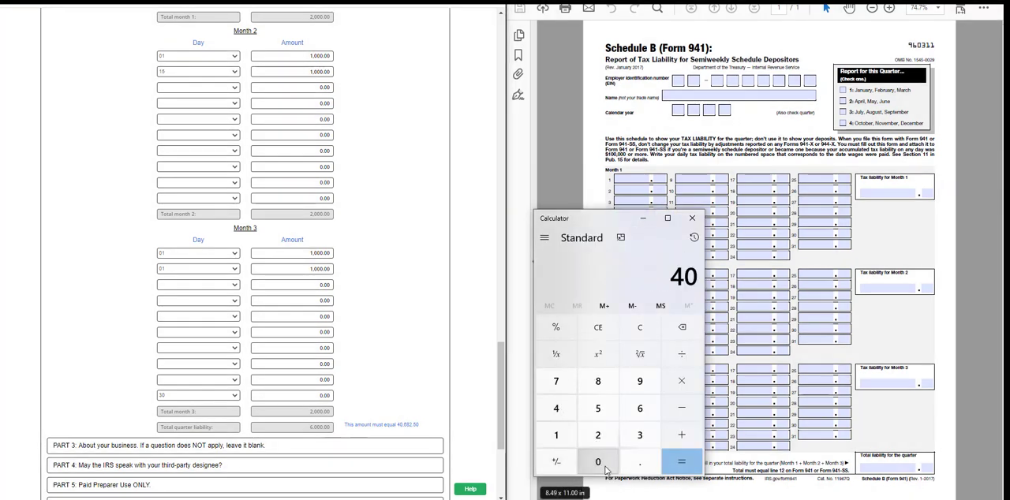
pyautogui.click(639, 415)
pyautogui.click(598, 381)
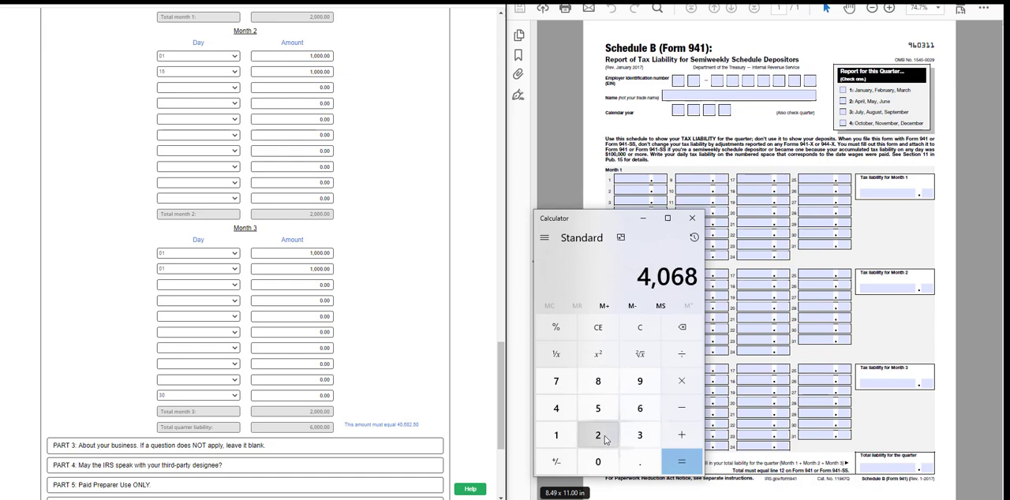
pyautogui.click(598, 435)
pyautogui.click(640, 462)
pyautogui.click(598, 408)
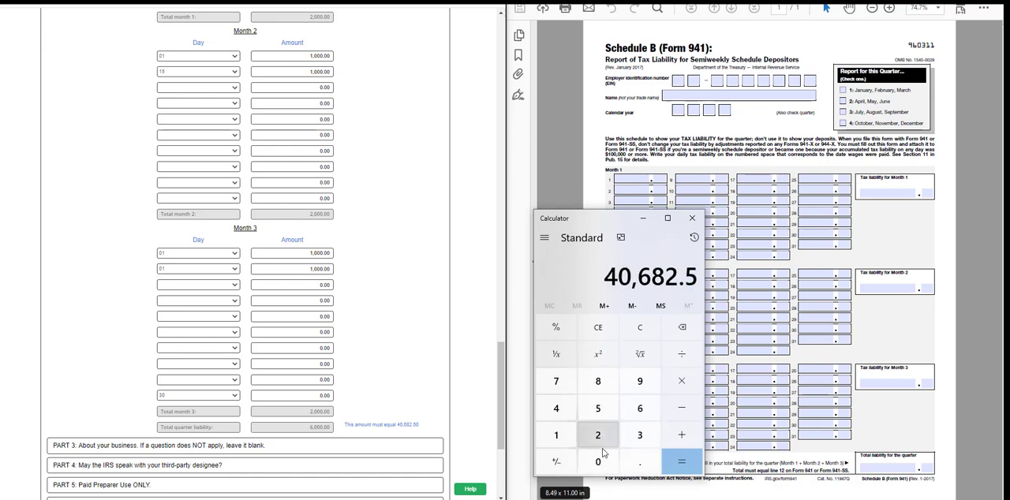
pyautogui.click(601, 458)
pyautogui.click(666, 414)
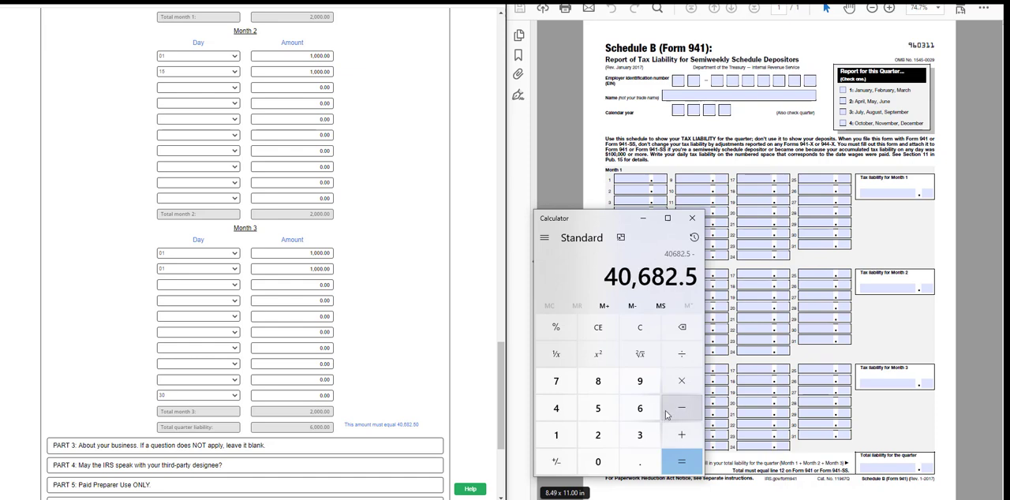
pyautogui.click(640, 408)
pyautogui.doubleClick(598, 462)
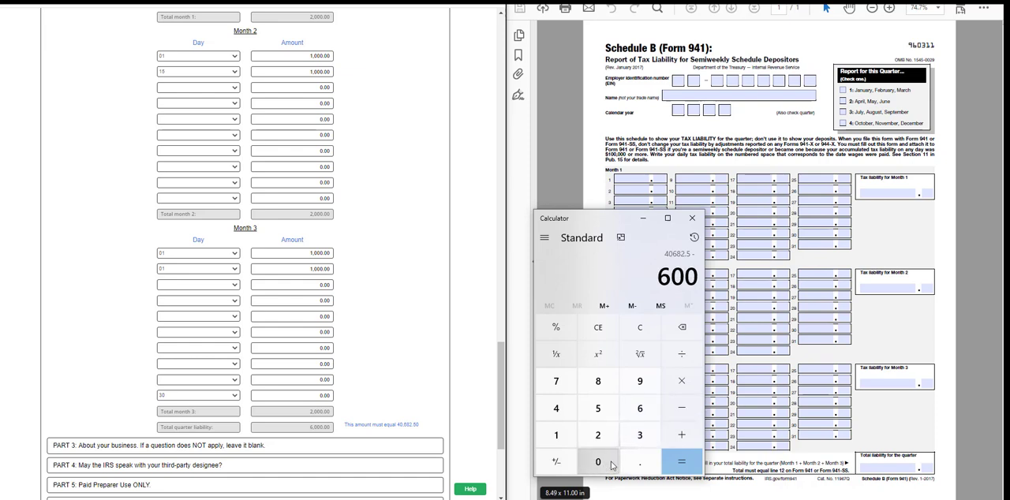
pyautogui.click(600, 464)
pyautogui.click(672, 466)
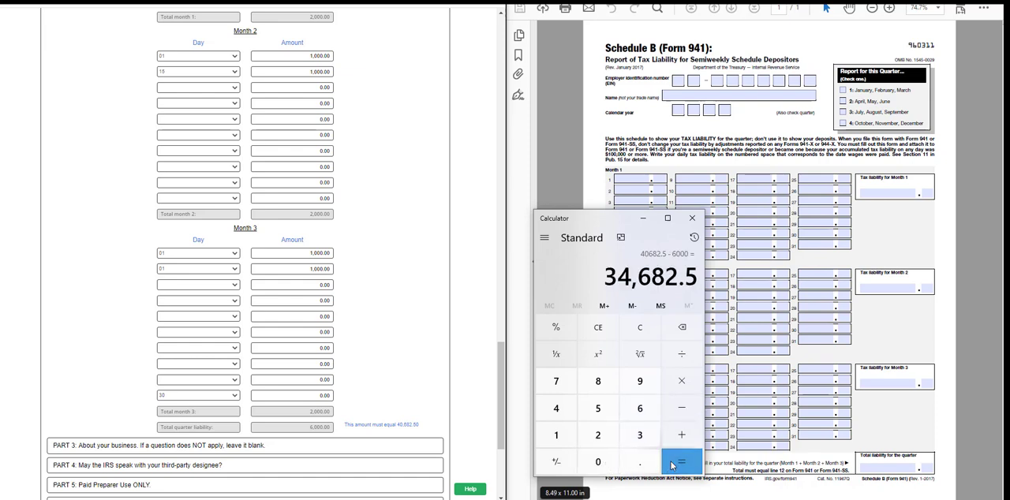
# Set the amount for day 30 of Month 3 in the web form's Schedule B to 34,682.50.
pyautogui.moveTo(281, 399); pyautogui.dragTo(335, 401)
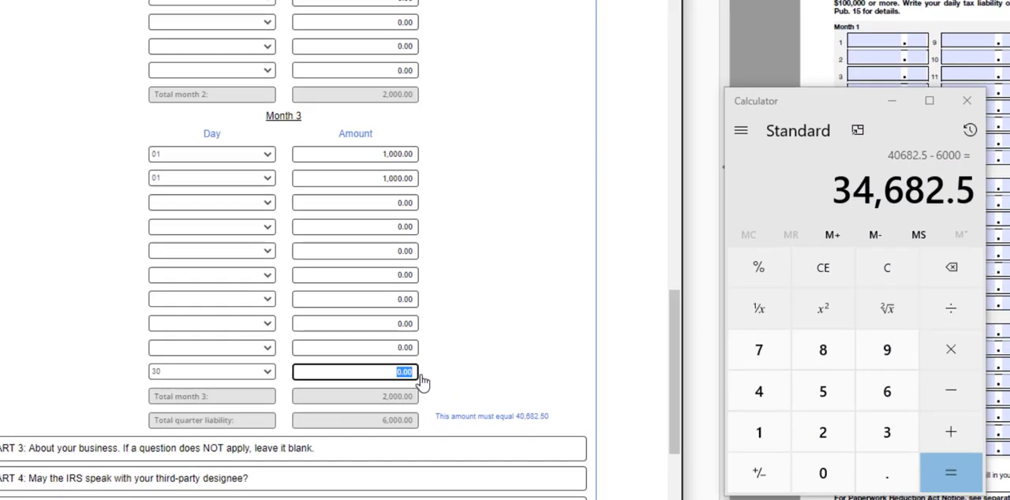
pyautogui.write('34,')
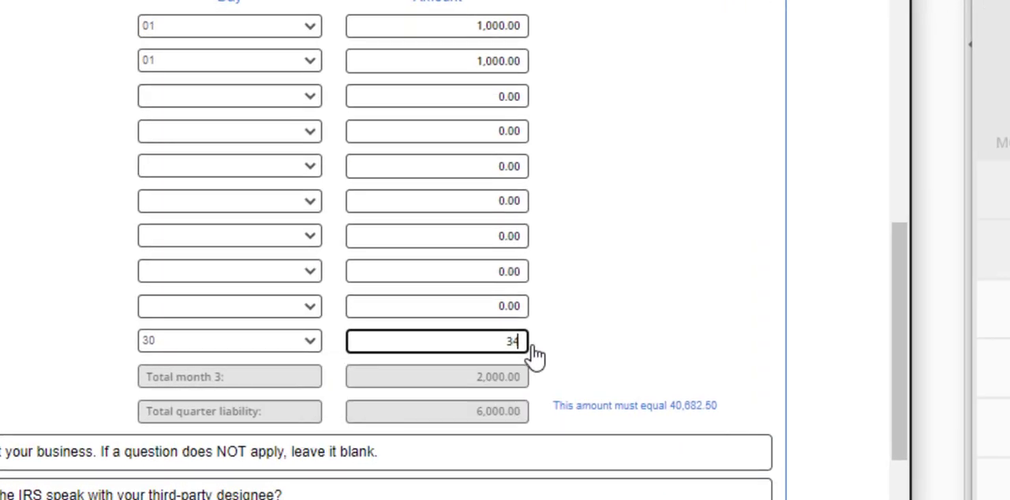
pyautogui.write('682.50')
pyautogui.click(592, 353)
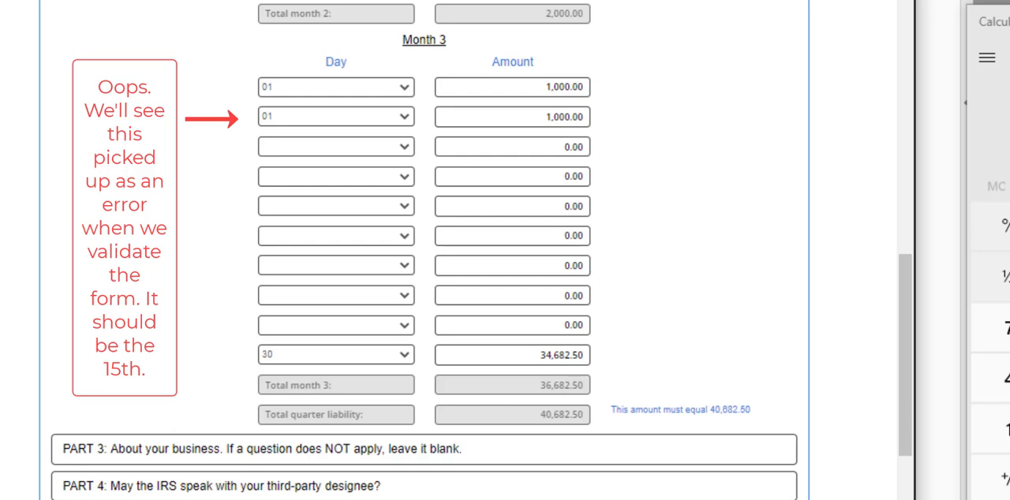
# Expand Part 3 of the web form and show Part 3 of the Form 941 PDF beside it.
pyautogui.click(509, 454)
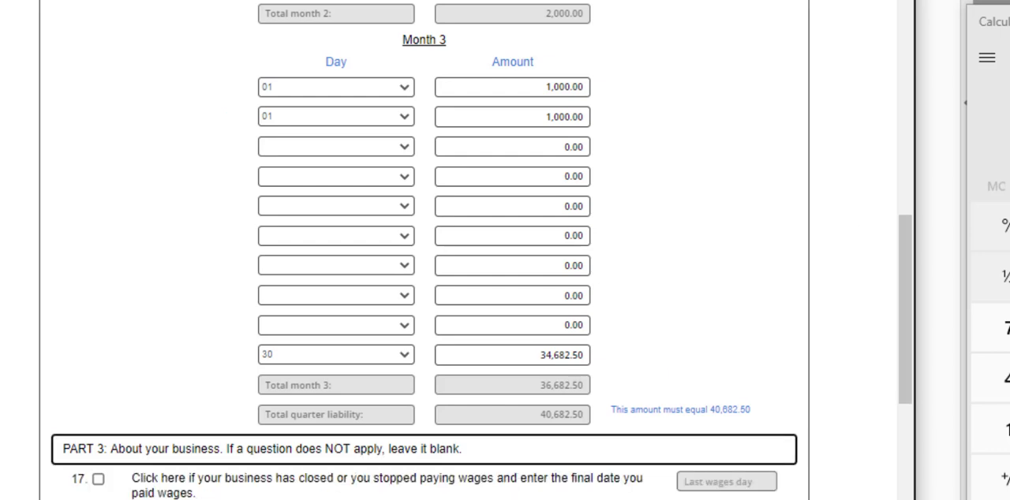
pyautogui.click(1009, 0)
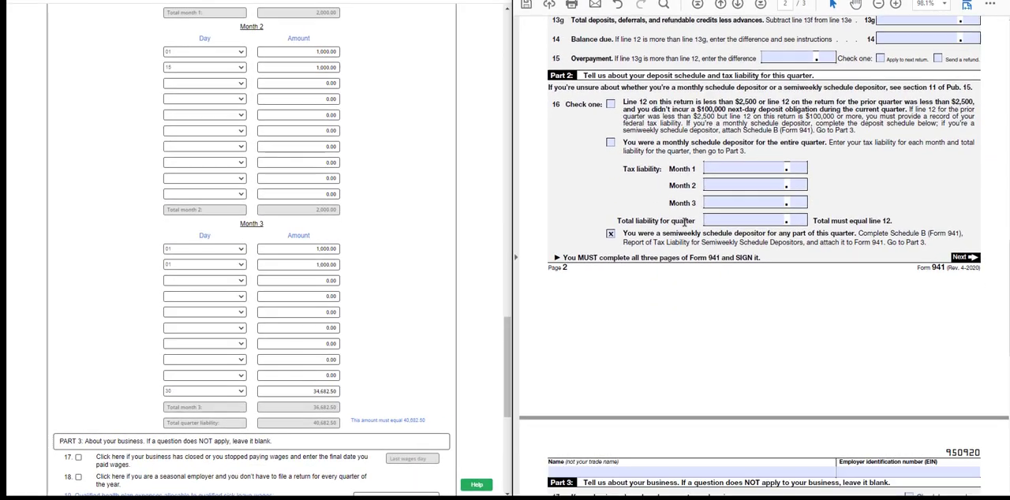
pyautogui.scroll(-5, 925, 145)
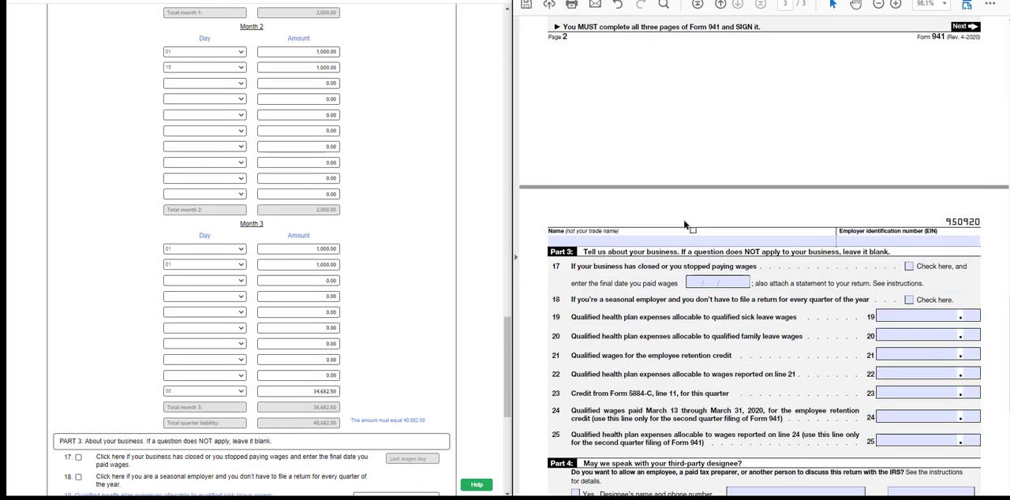
pyautogui.scroll(-3, 685, 225)
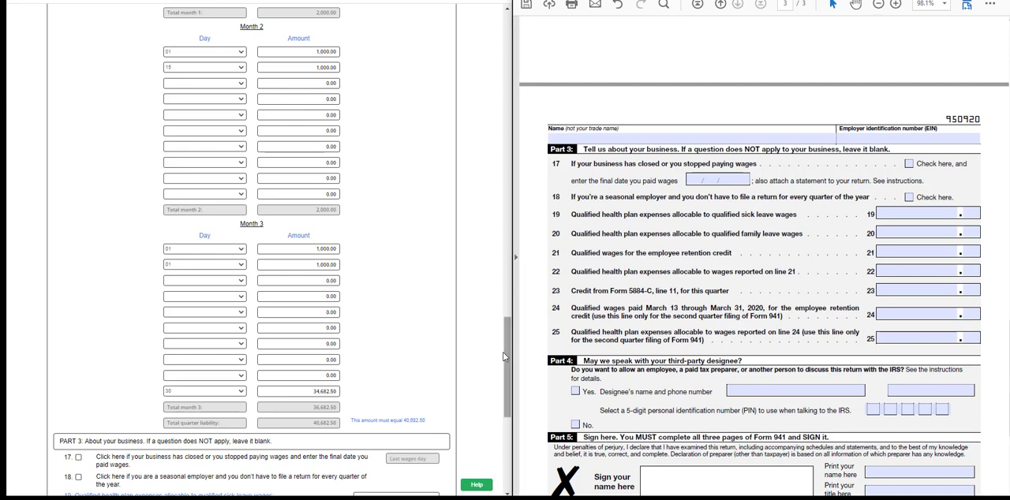
pyautogui.moveTo(507, 356); pyautogui.dragTo(499, 419)
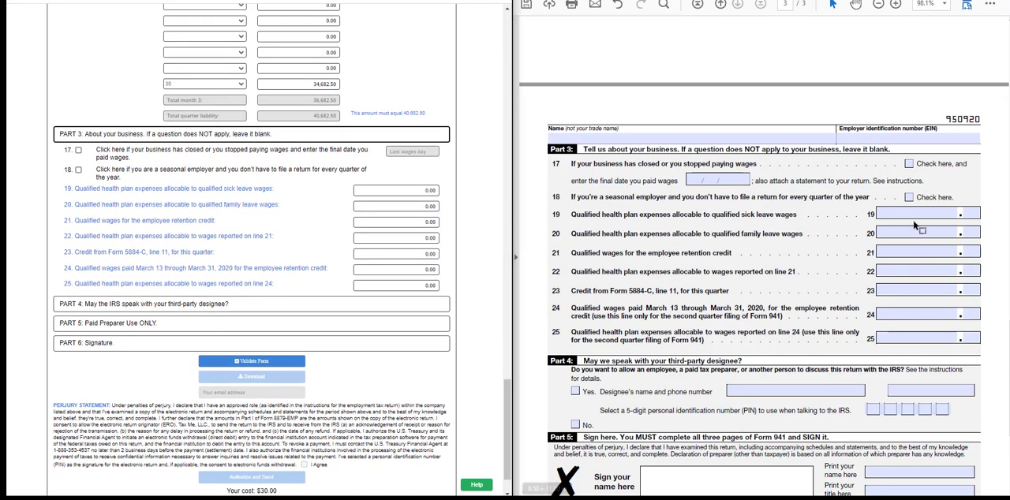
pyautogui.scroll(-1, 917, 226)
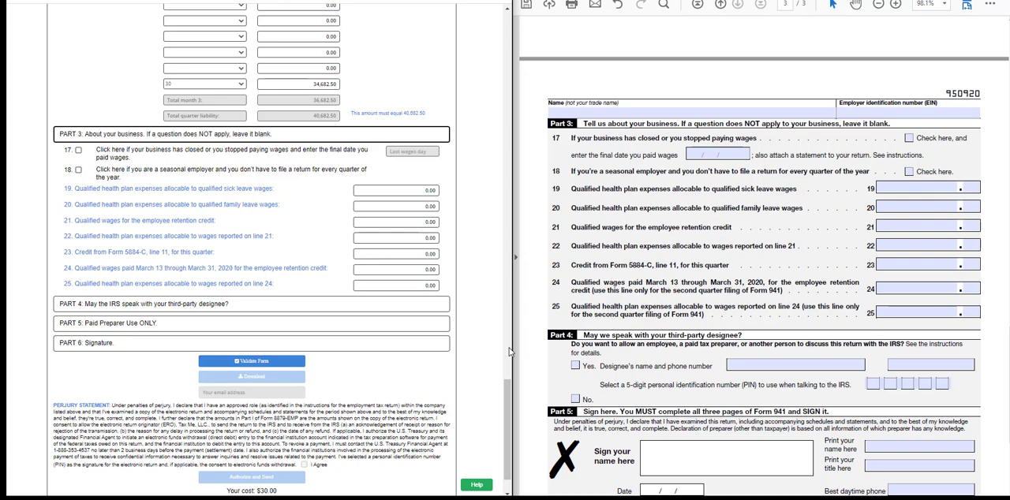
# Try the seasonal employer checkbox on line 18 in both forms and the closed-business checkbox on line 17 of the web form, clearing each again.
pyautogui.click(78, 169)
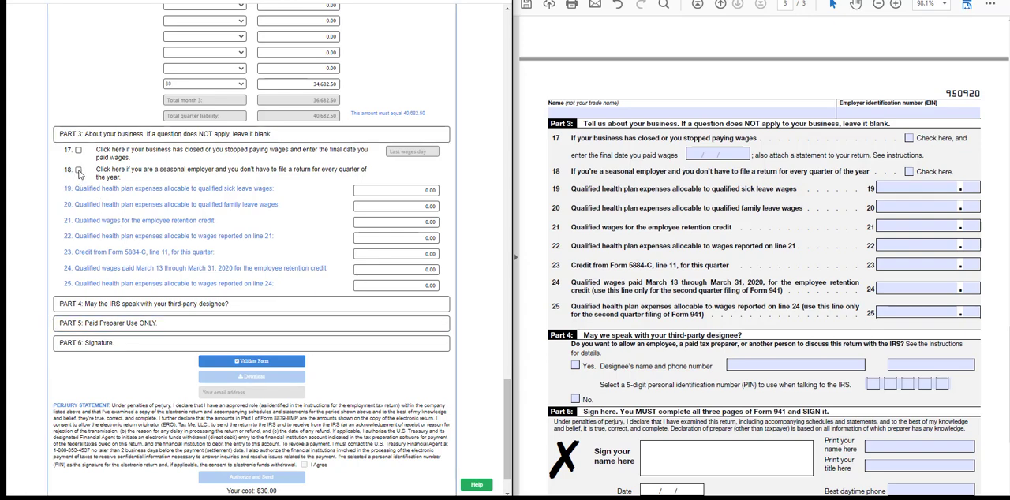
pyautogui.click(78, 170)
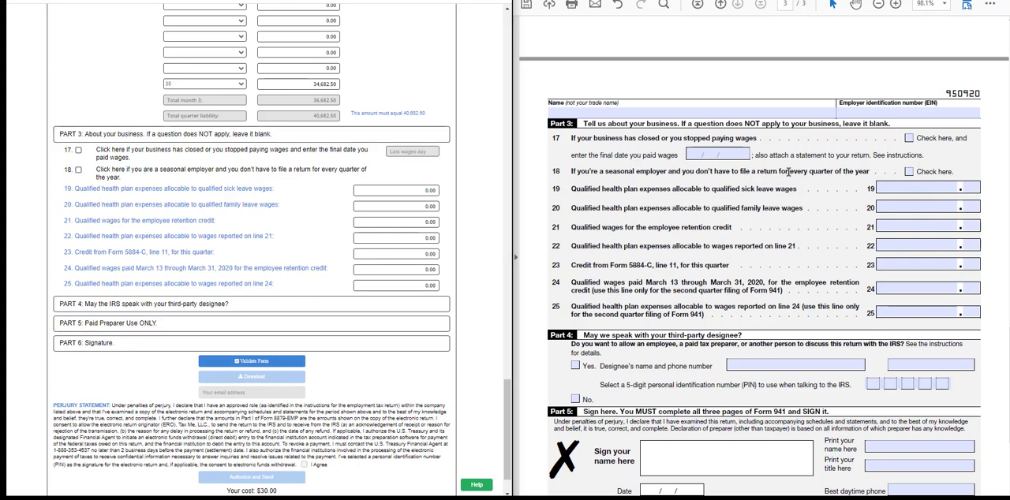
pyautogui.click(909, 172)
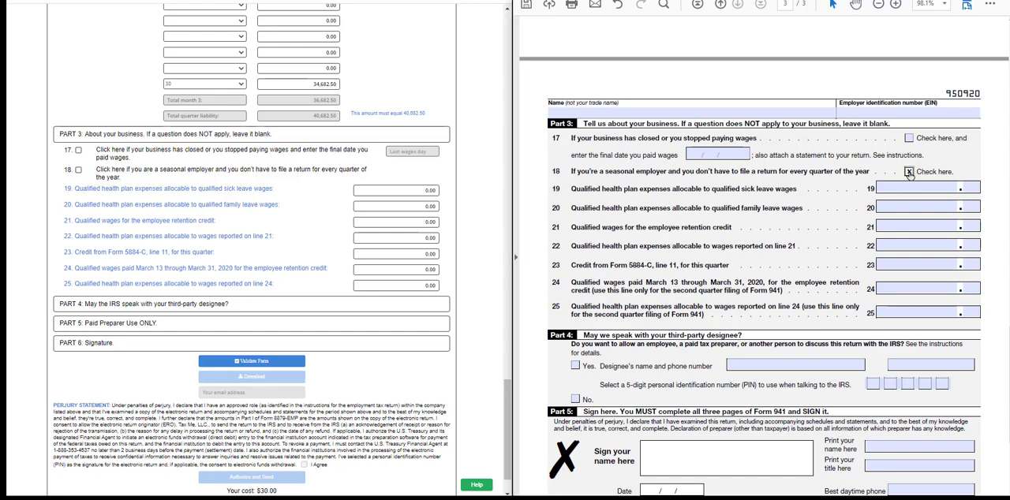
pyautogui.click(909, 172)
pyautogui.click(78, 150)
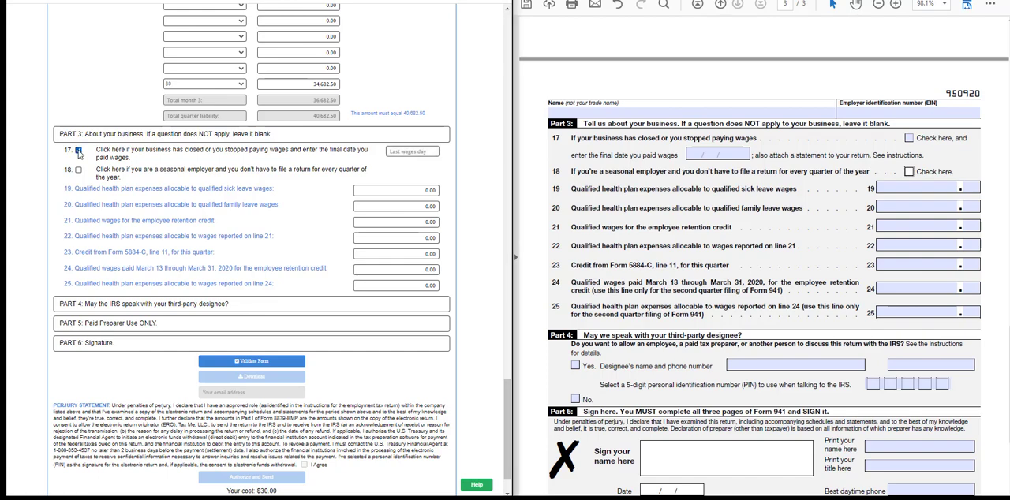
pyautogui.click(78, 151)
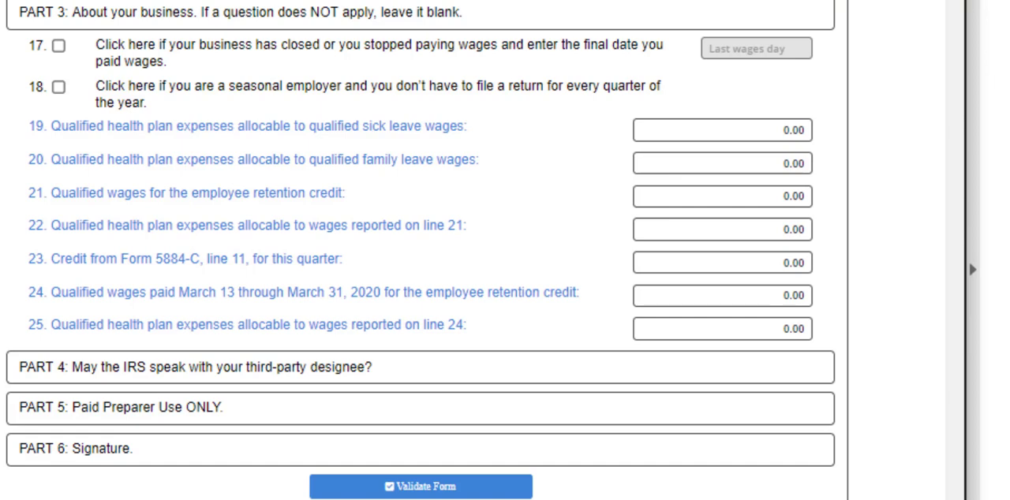
# Check the credits on line 11b in Part 1 and set line 19, health plan expenses for qualified sick leave wages, to 2,000.00.
pyautogui.moveTo(955, 491); pyautogui.dragTo(939, 136)
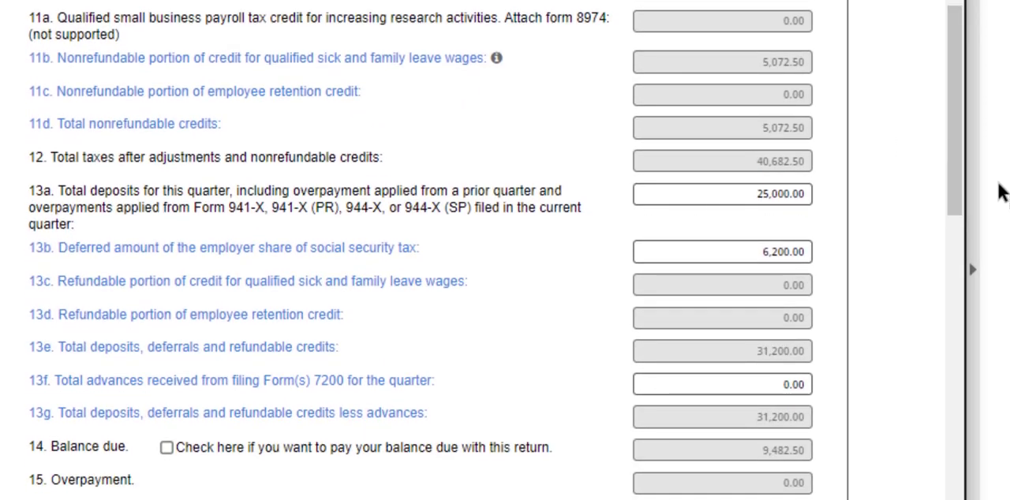
pyautogui.moveTo(957, 184); pyautogui.dragTo(956, 499)
pyautogui.click(780, 196)
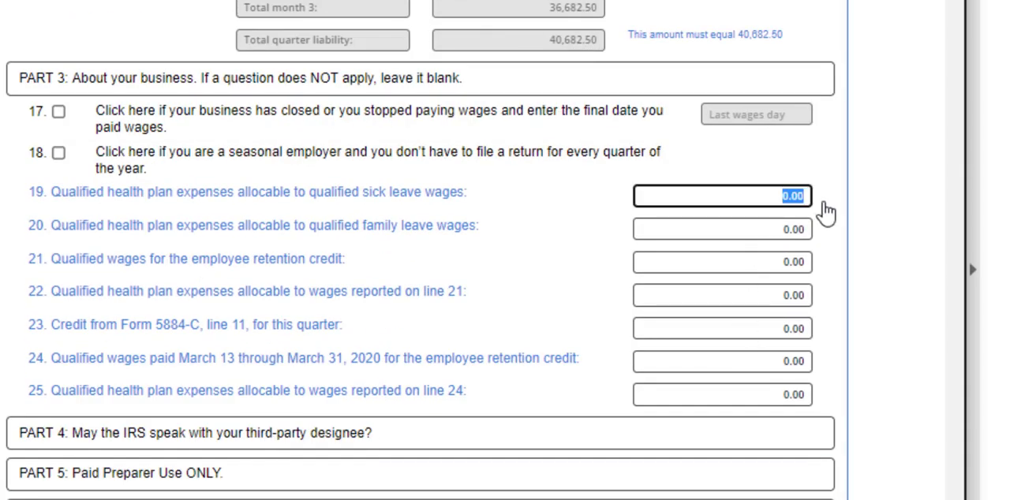
pyautogui.write('200')
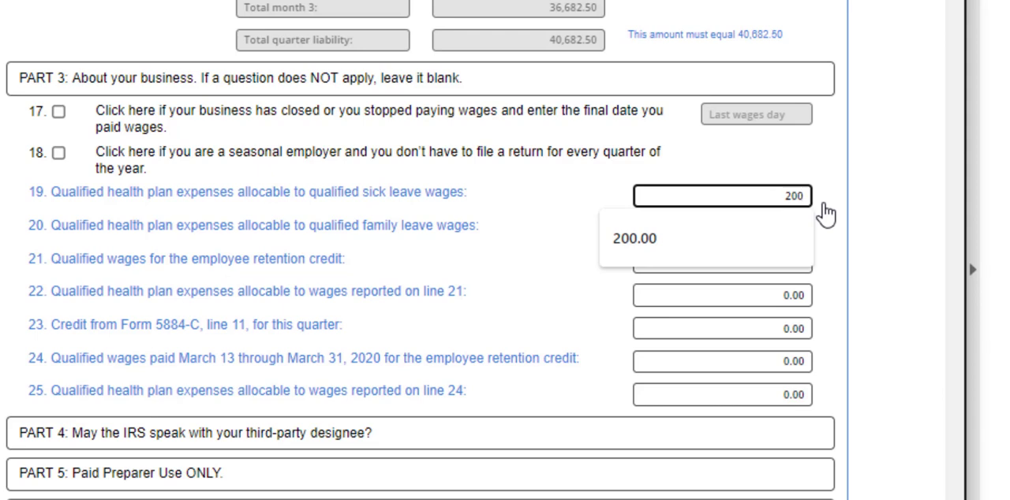
pyautogui.write('000.00')
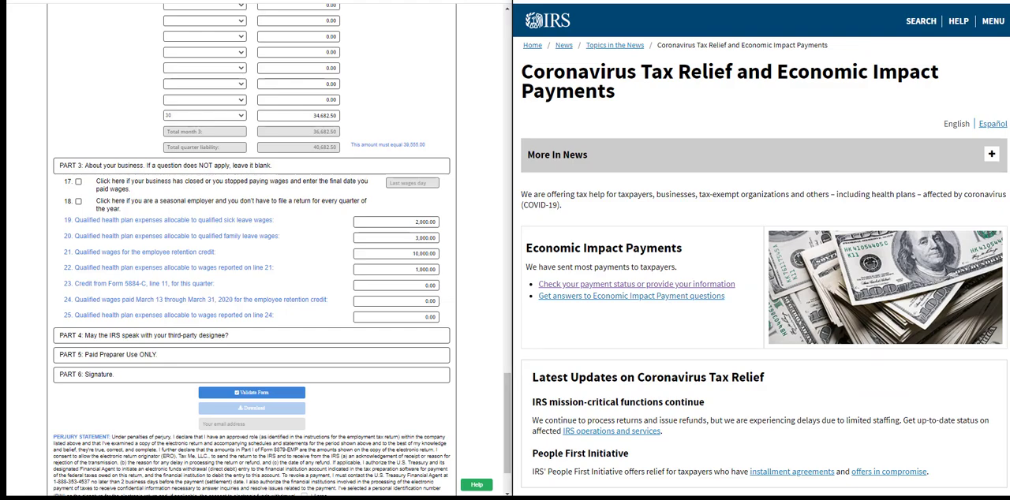
# Examine the IRS coronavirus tax relief page, the summary of COVID-19 employer tax incentives and the PayME website.
pyautogui.scroll(-2, 760, 268)
pyautogui.scroll(-8, 761, 268)
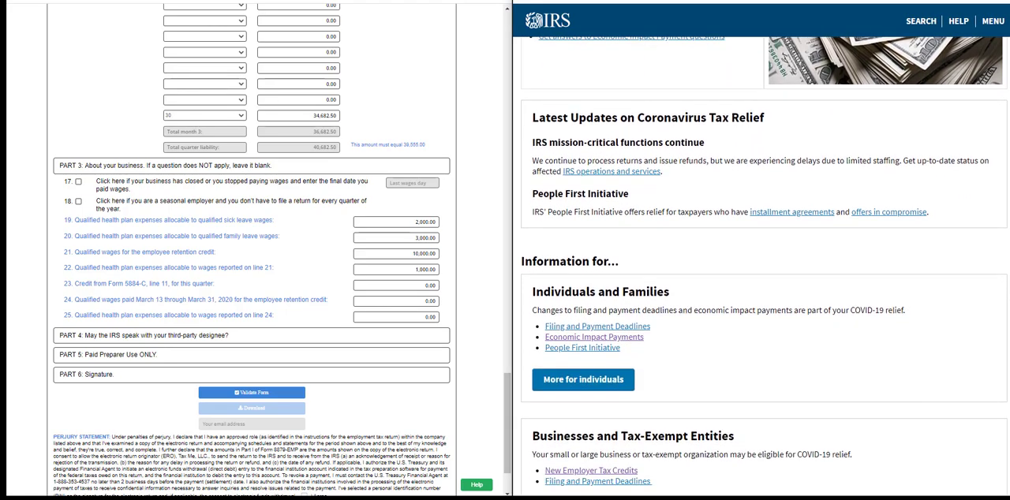
pyautogui.scroll(-3, 760, 268)
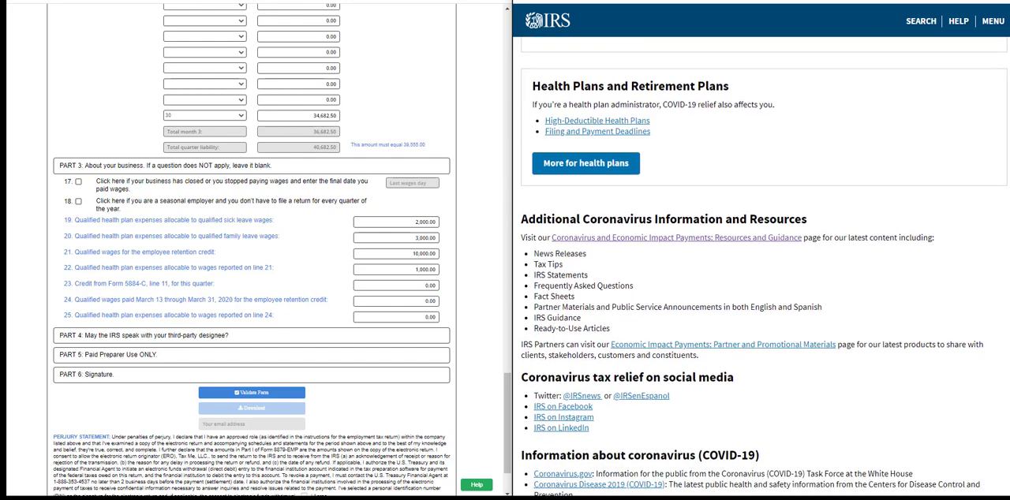
pyautogui.scroll(-1, 761, 268)
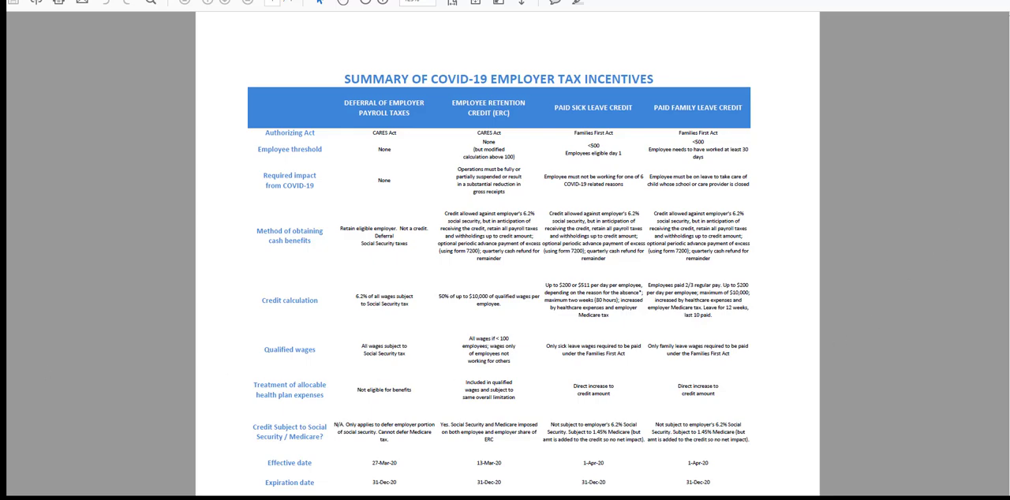
pyautogui.scroll(-4, 507, 269)
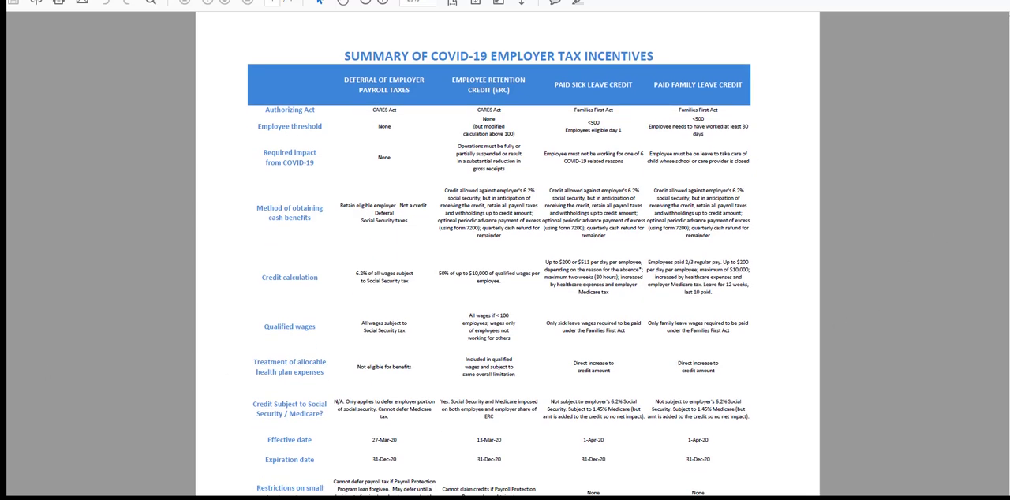
pyautogui.scroll(-3, 507, 269)
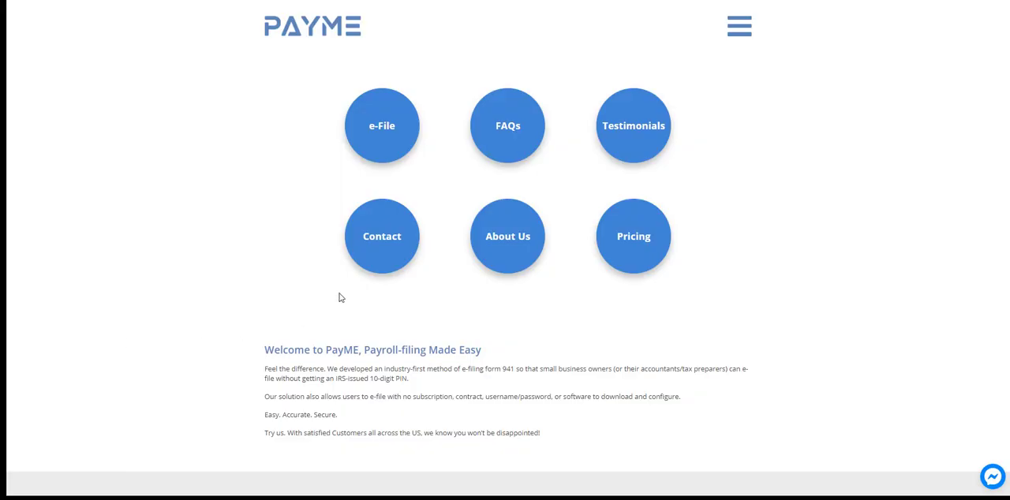
pyautogui.click(383, 260)
pyautogui.click(540, 280)
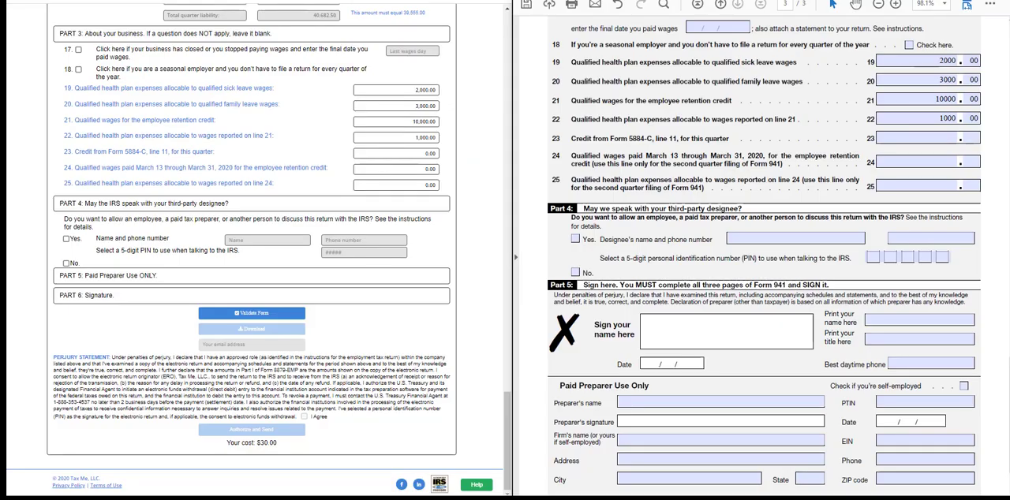
# Answer No to the third-party designee question in Part 4 of the web form.
pyautogui.click(67, 241)
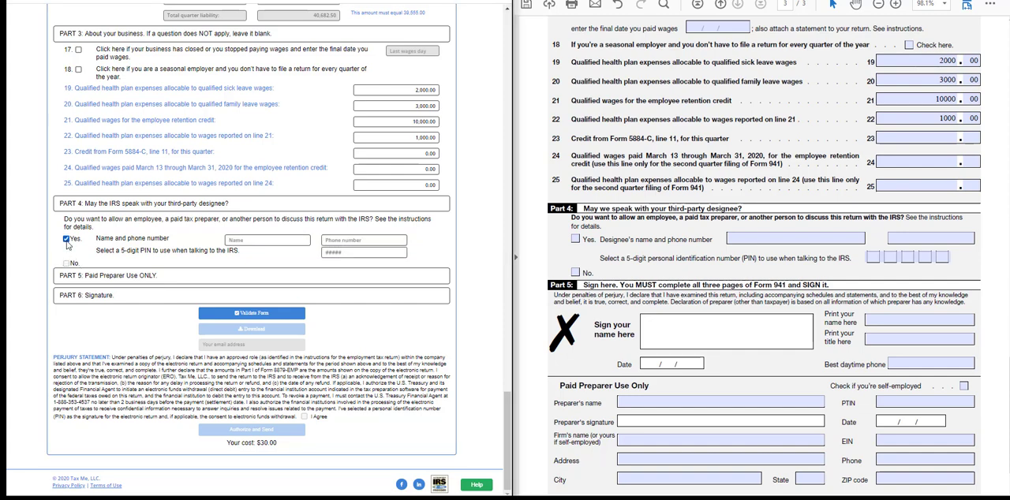
pyautogui.click(67, 241)
pyautogui.click(68, 264)
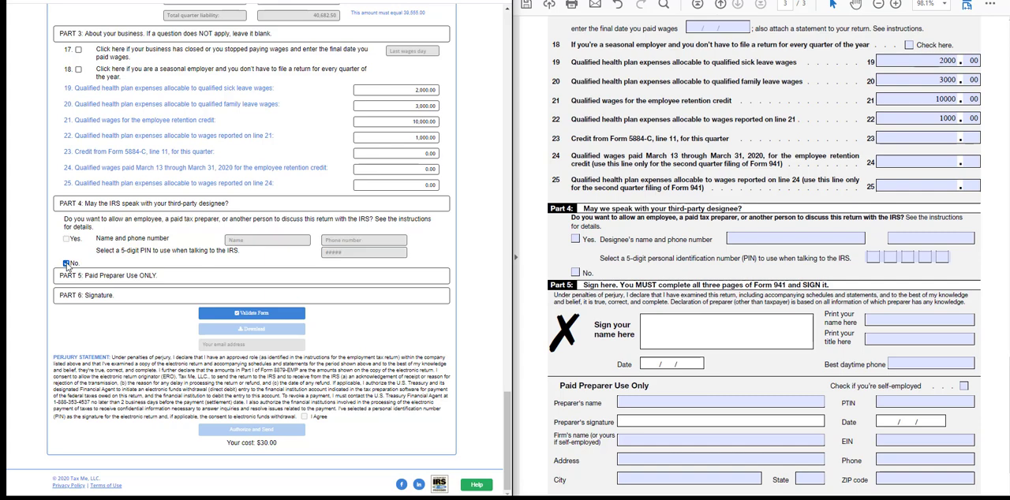
# Answer No to the third-party designee question in the PDF and, after trying the Yes option, again in the web form.
pyautogui.click(575, 272)
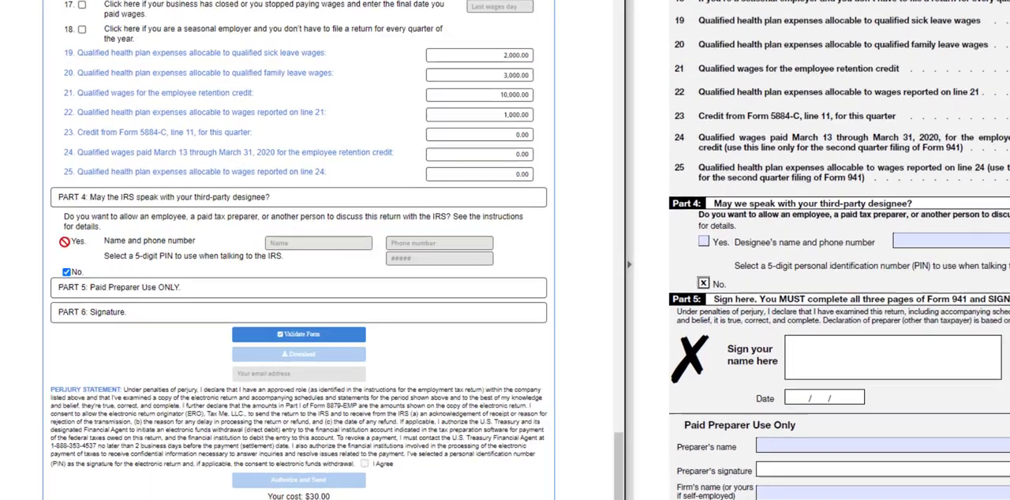
pyautogui.click(67, 271)
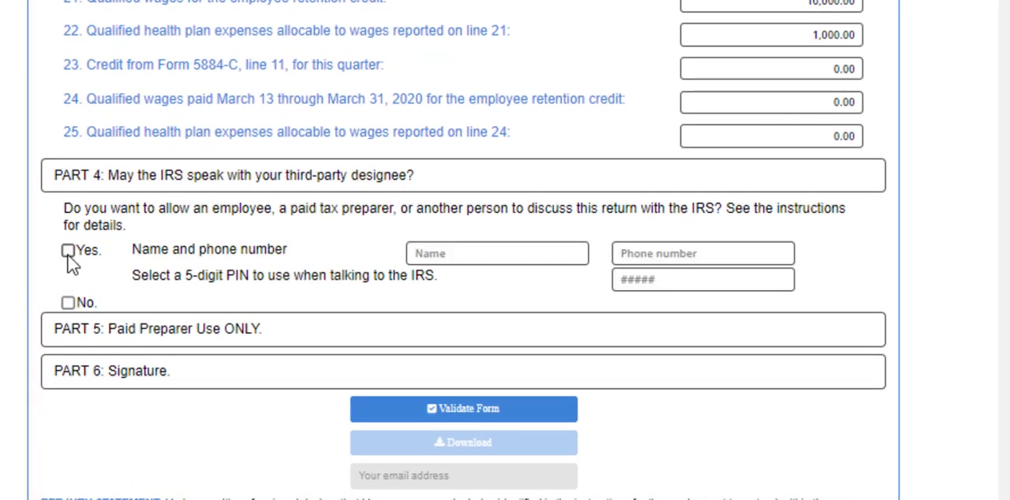
pyautogui.click(68, 251)
pyautogui.click(69, 251)
pyautogui.click(68, 304)
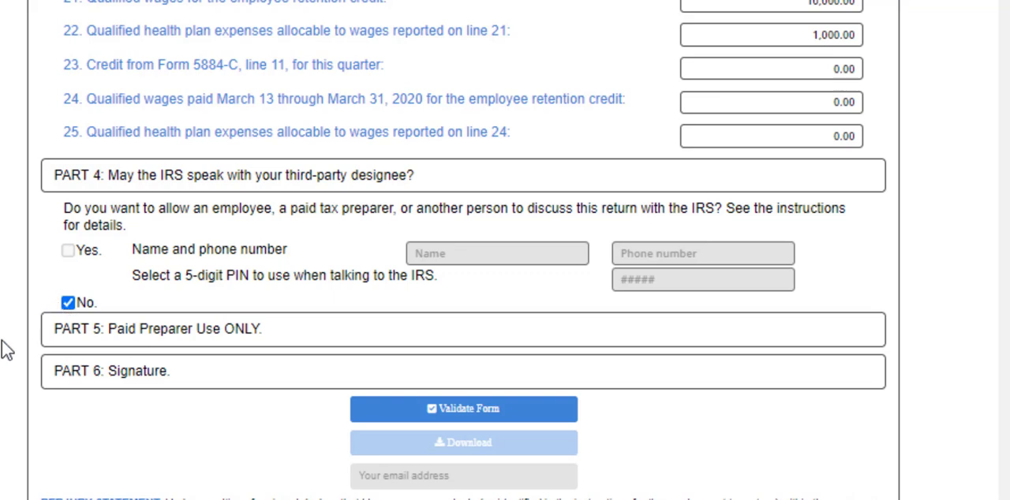
# Collapse Part 4, expand Part 5 for the paid preparer and try the self-employed checkbox.
pyautogui.click(223, 179)
pyautogui.click(205, 332)
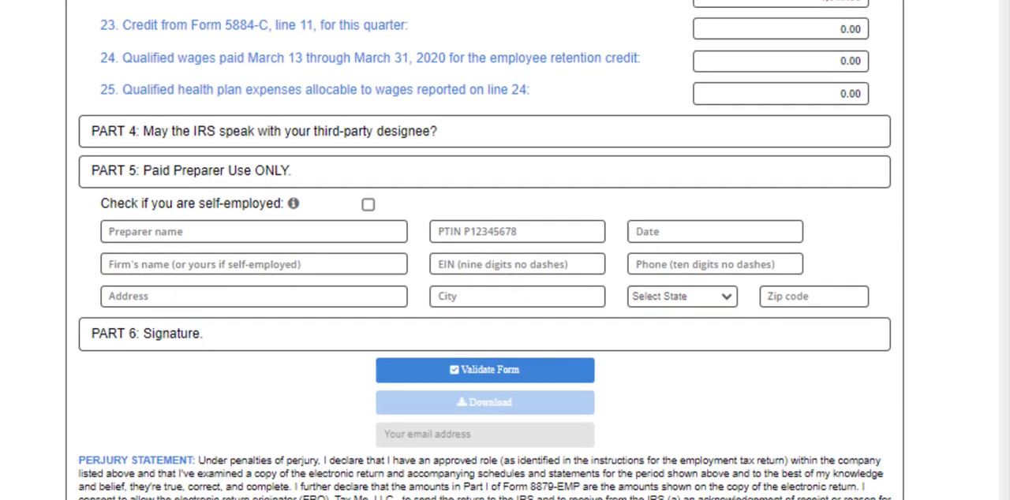
pyautogui.click(369, 205)
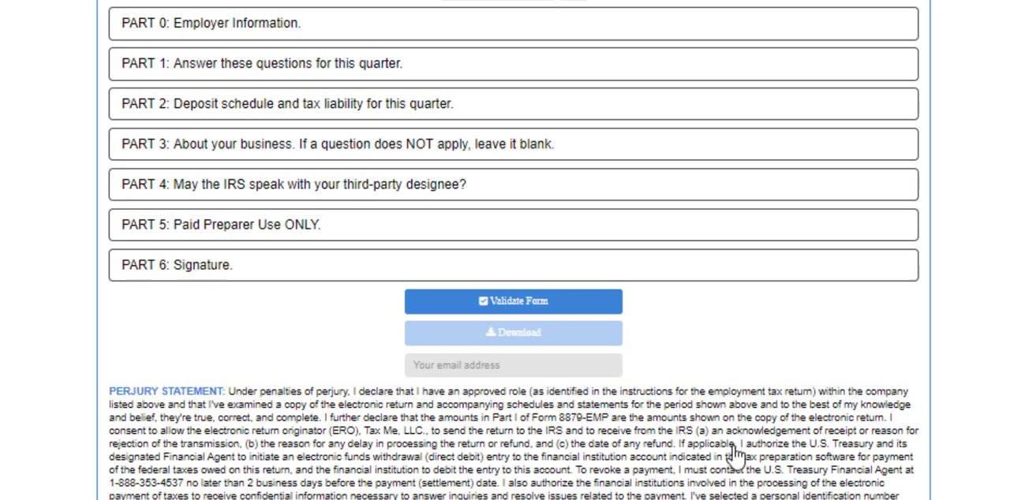
# Validate the form and correct the Schedule B liability in Part 2, with 33,555.00 on day 30 of Month 3.
pyautogui.click(605, 309)
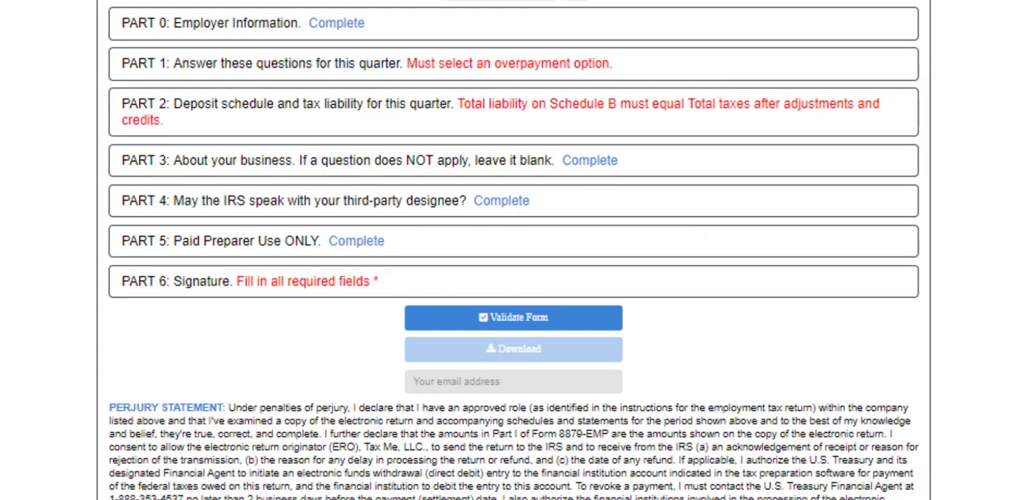
pyautogui.click(769, 118)
pyautogui.scroll(-10, 808, 371)
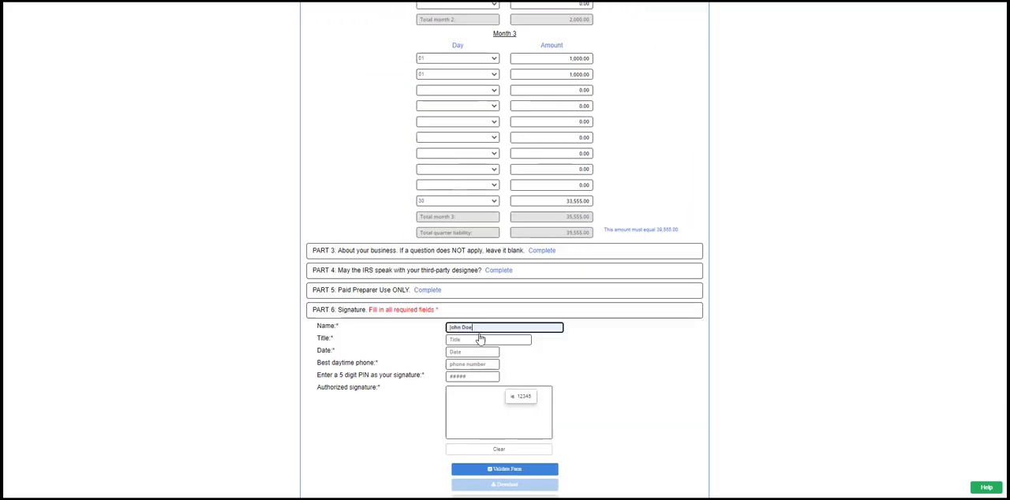
# Complete Part 6 by drawing the taxpayer's signature.
pyautogui.click(465, 352)
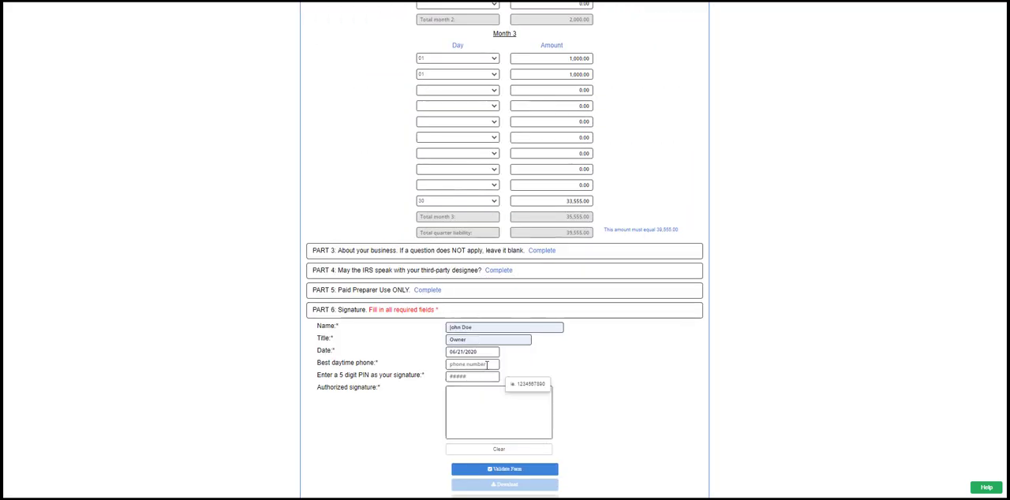
pyautogui.moveTo(456, 398)
pyautogui.mouseDown()
pyautogui.moveTo(482, 411)
pyautogui.moveTo(544, 414)
pyautogui.mouseUp()
pyautogui.scroll(-2, 584, 424)
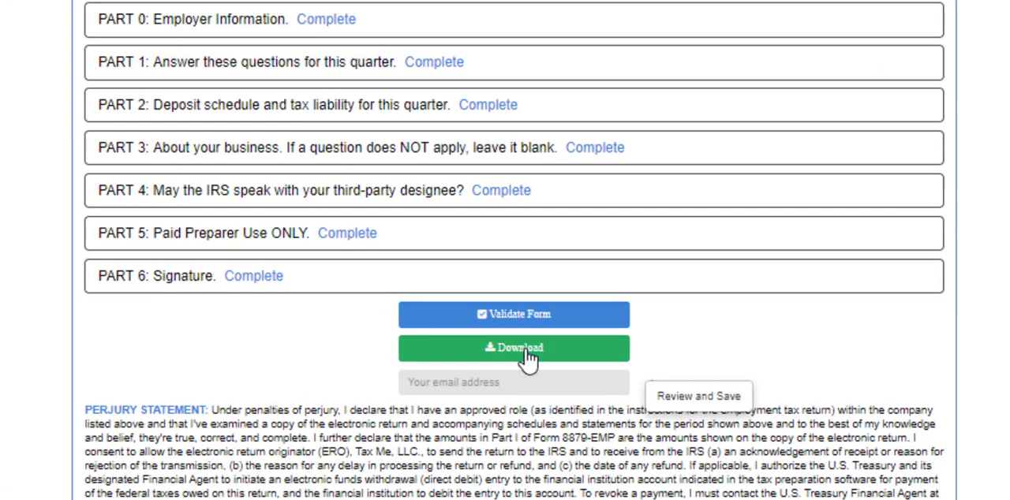
# Download the completed return and open the downloaded PDF.
pyautogui.click(527, 357)
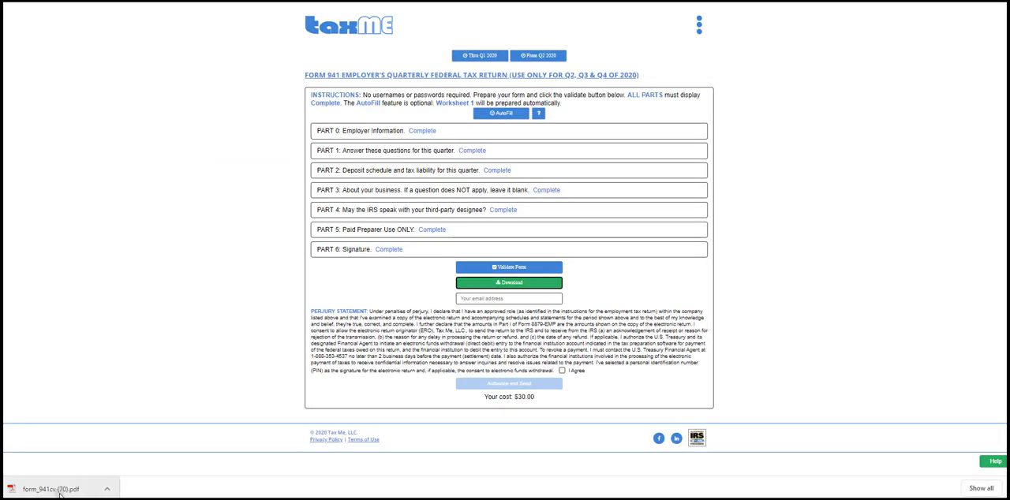
pyautogui.click(59, 489)
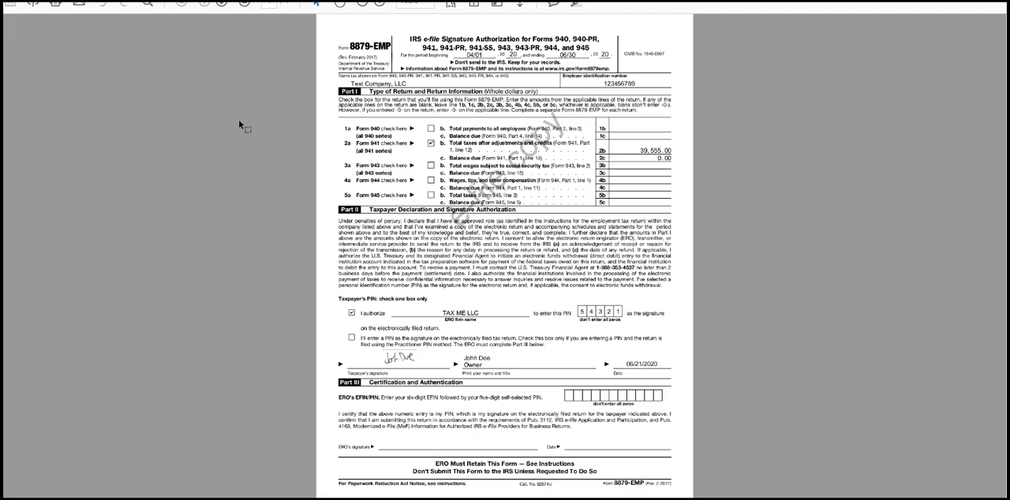
# Review the pages of the e-file copy, covering Form 941 and Schedule B.
pyautogui.click(224, 4)
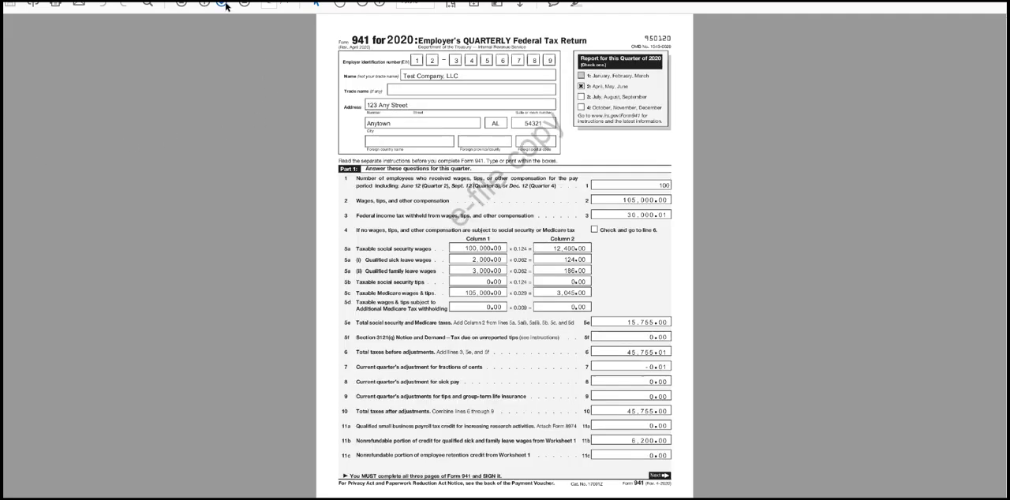
pyautogui.click(223, 4)
pyautogui.click(223, 4)
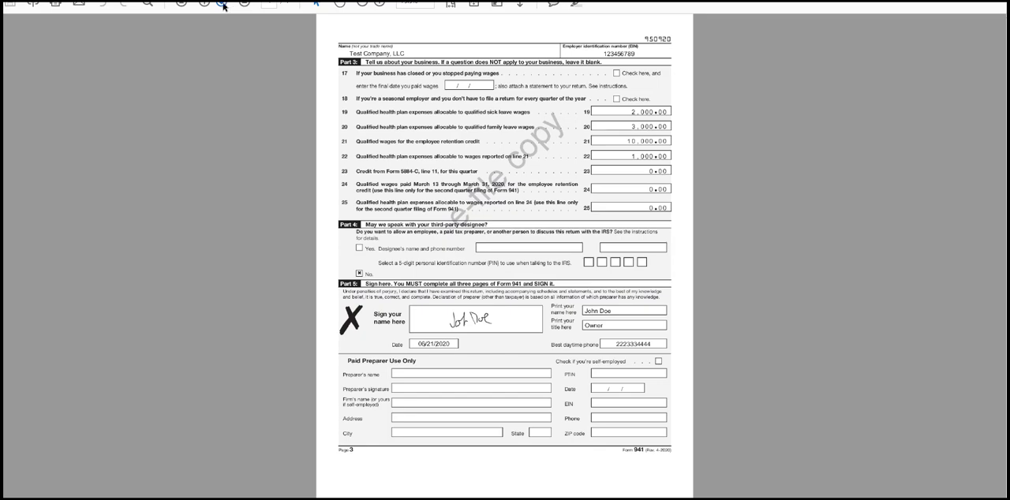
pyautogui.click(206, 4)
pyautogui.click(206, 7)
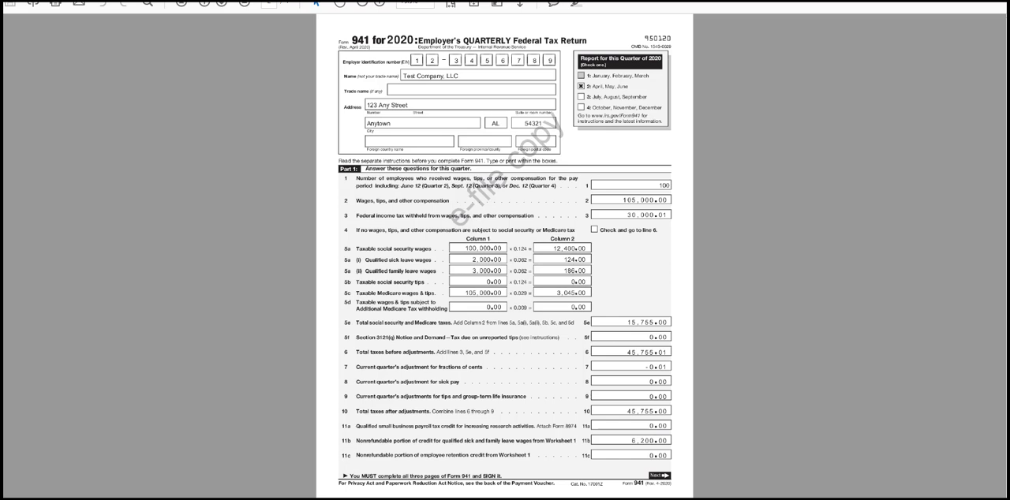
pyautogui.click(221, 4)
pyautogui.click(221, 4)
pyautogui.click(222, 4)
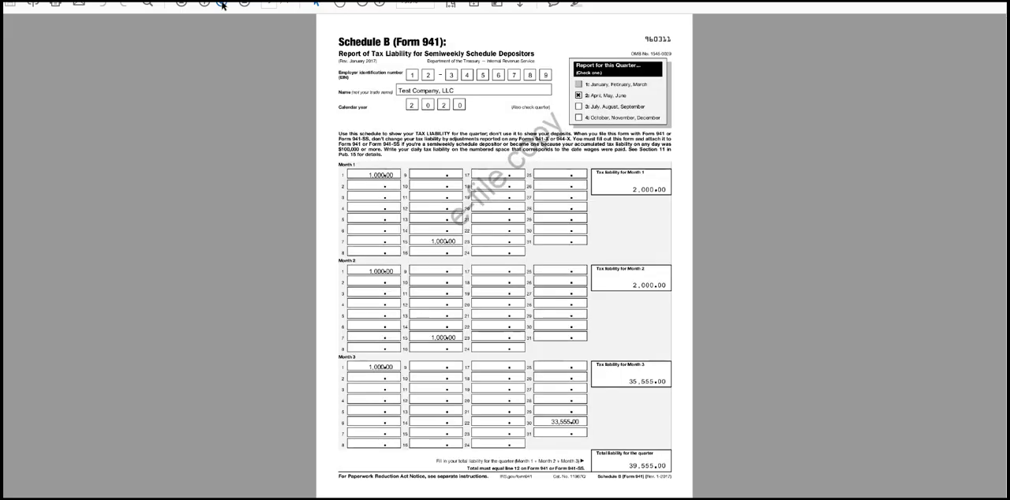